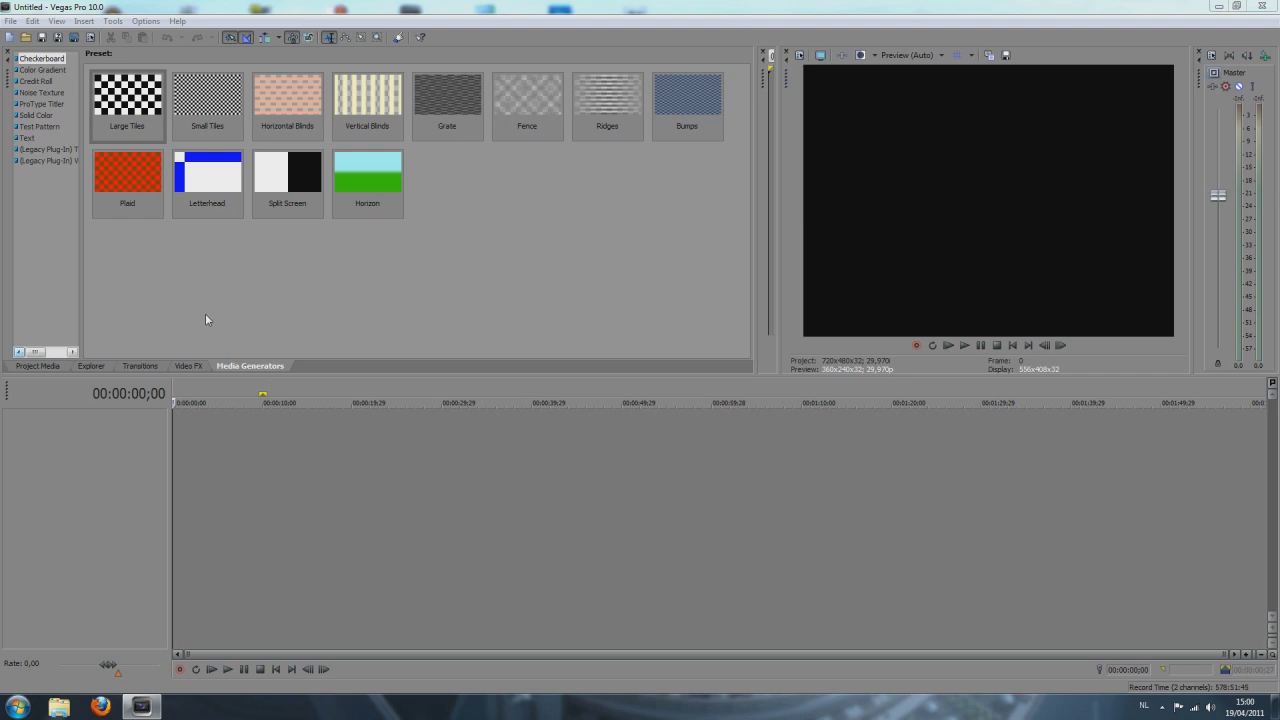
- Start a new project and set its size to 1280 width by 720 height
{"action": "left_click", "coordinate": [8, 21]}
{"action": "left_click", "coordinate": [40, 37]}
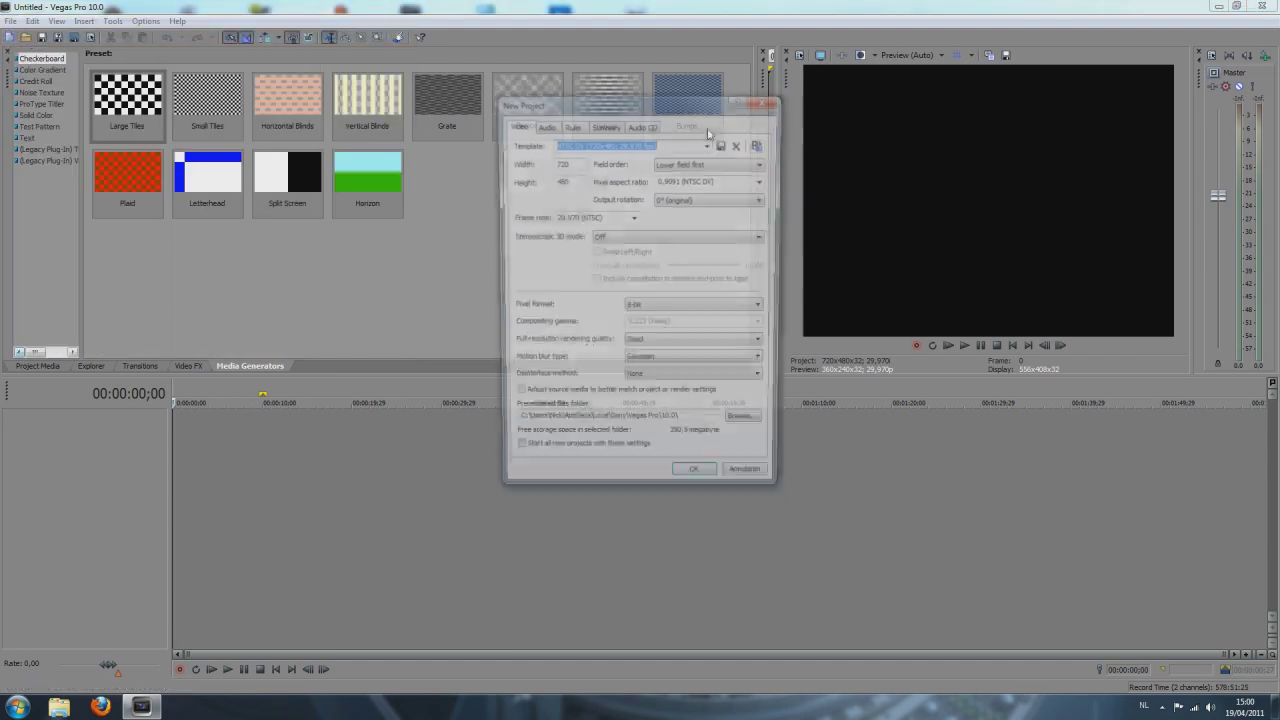
{"action": "left_click", "coordinate": [570, 162]}
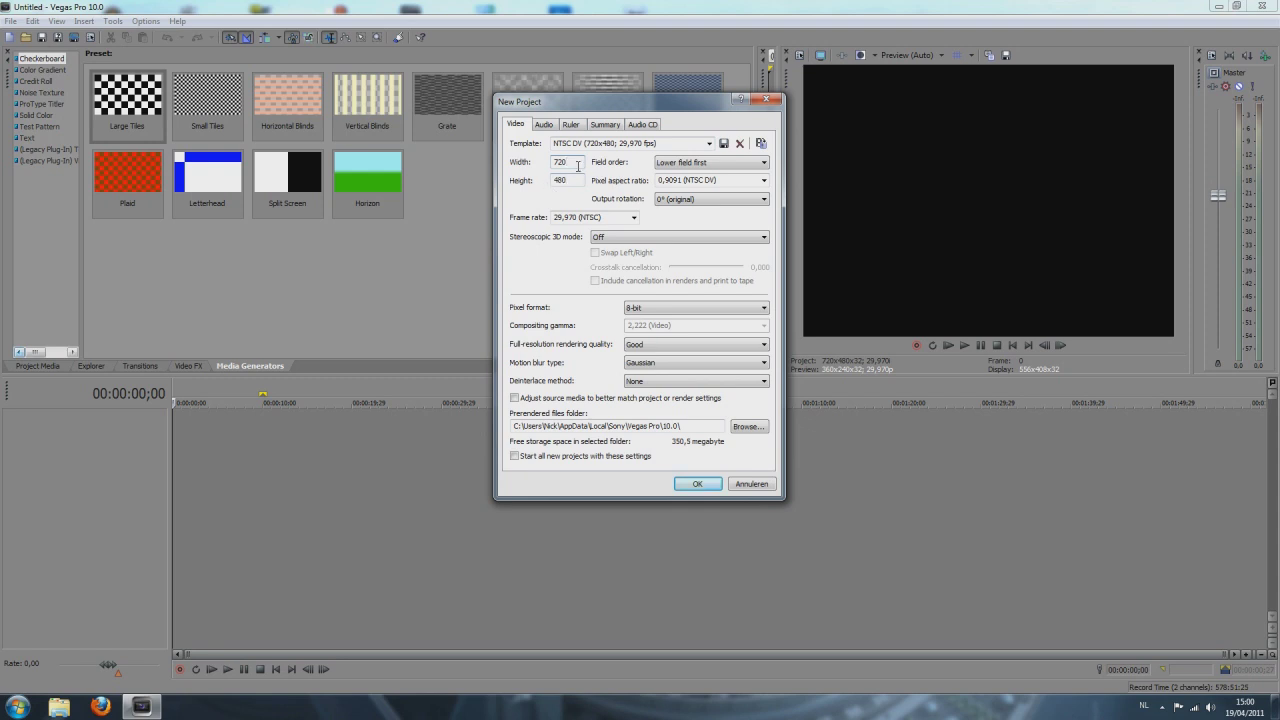
{"action": "left_click_drag", "start_coordinate": [558, 165], "coordinate": [550, 170]}
{"action": "key", "text": "BackSpace"}
{"action": "type", "text": "1280"}
{"action": "left_click", "coordinate": [578, 176]}
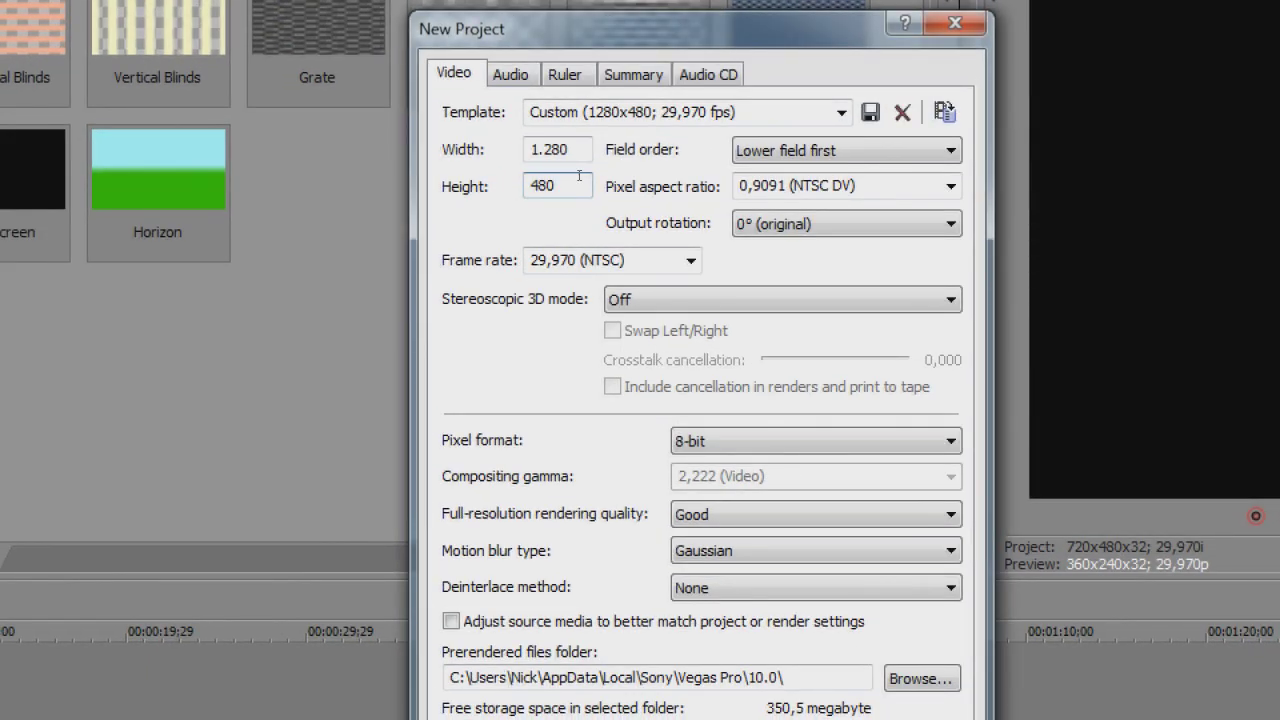
{"action": "key", "text": "BackSpace"}
{"action": "key", "text": "BackSpace"}
{"action": "key", "text": "BackSpace"}
{"action": "type", "text": "720"}
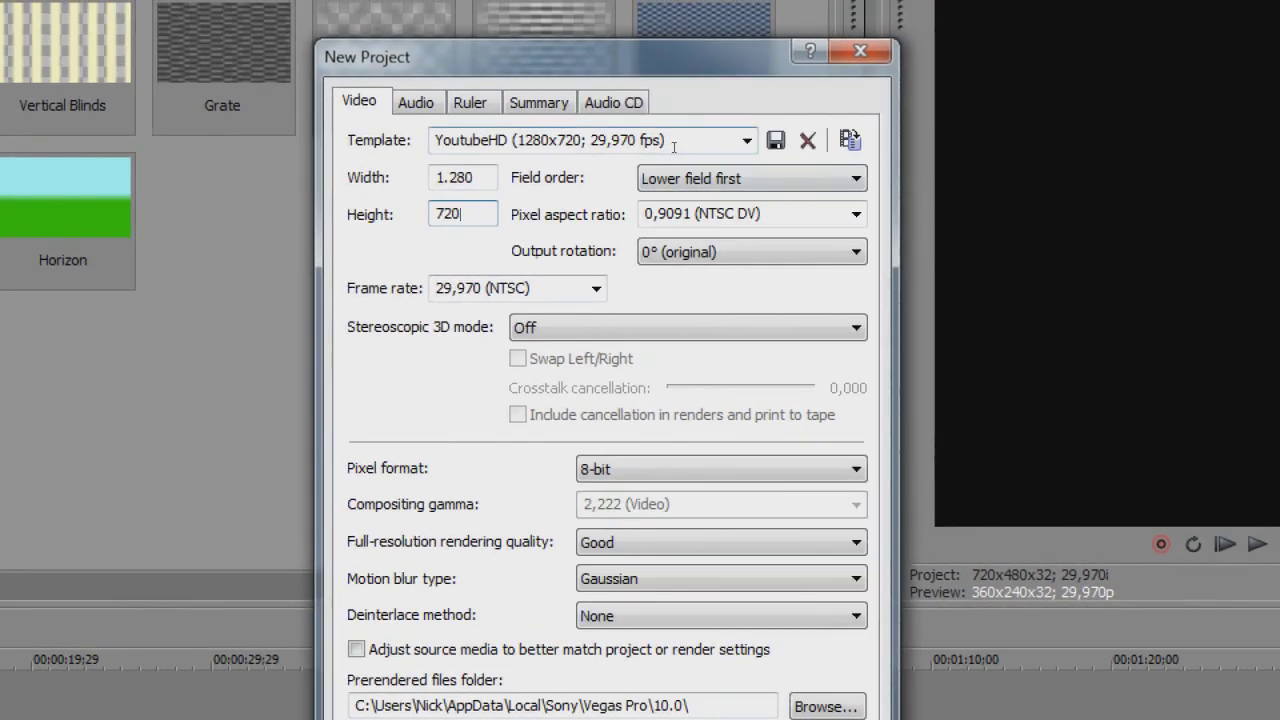
- Save these settings as template 'YOUTUBEHDFORTUTORIAL', confirm, and close the dialog
{"action": "left_click", "coordinate": [742, 100]}
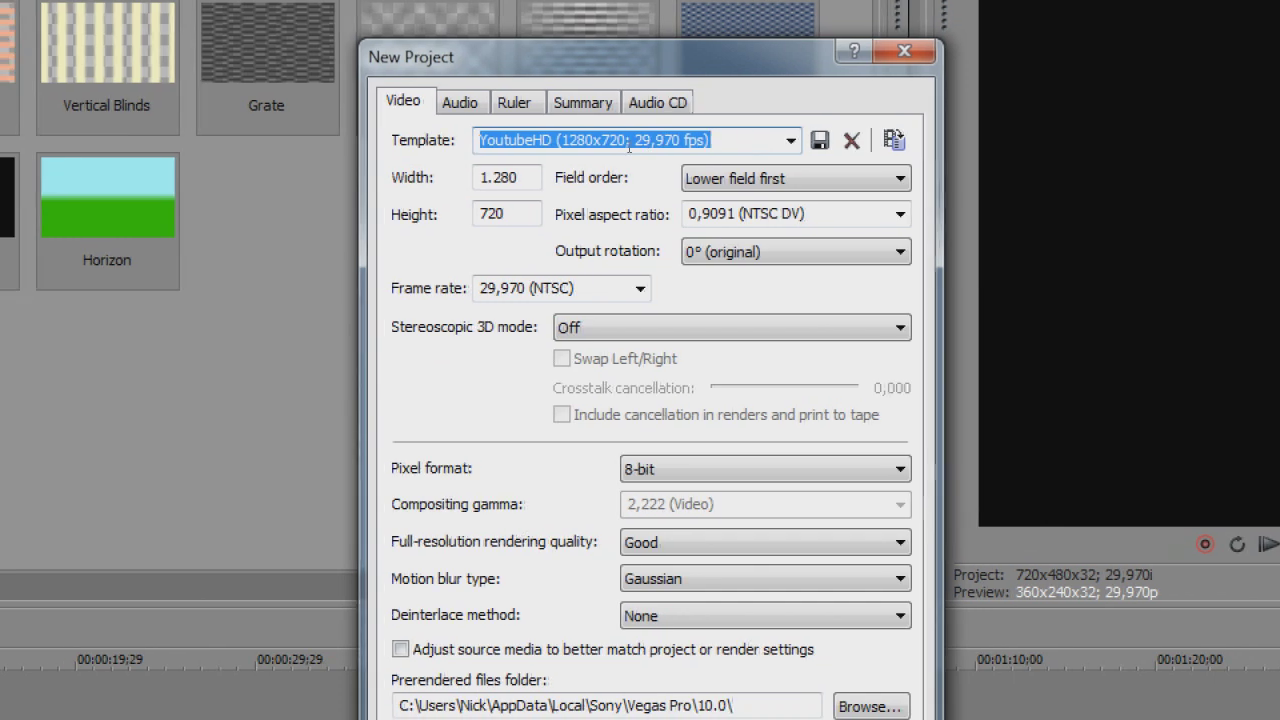
{"action": "key", "text": "BackSpace"}
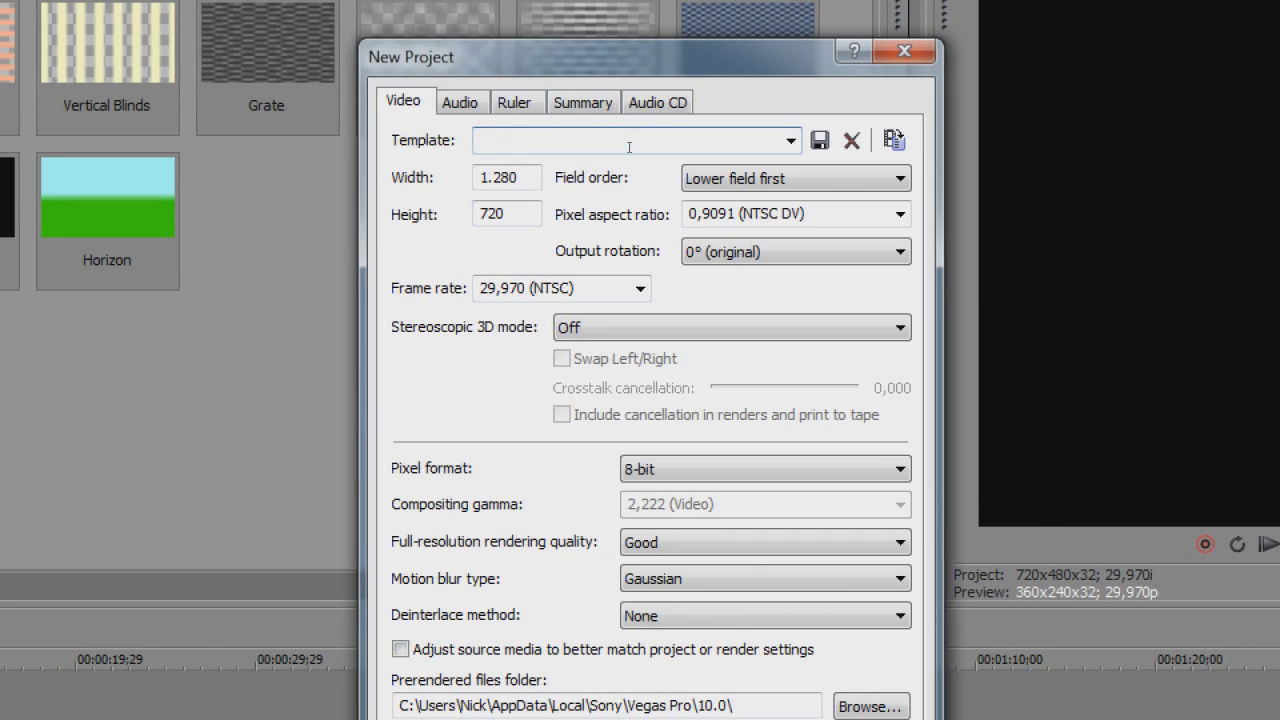
{"action": "type", "text": "YOUTUBEHD"}
{"action": "type", "text": "FORTUTORIAL"}
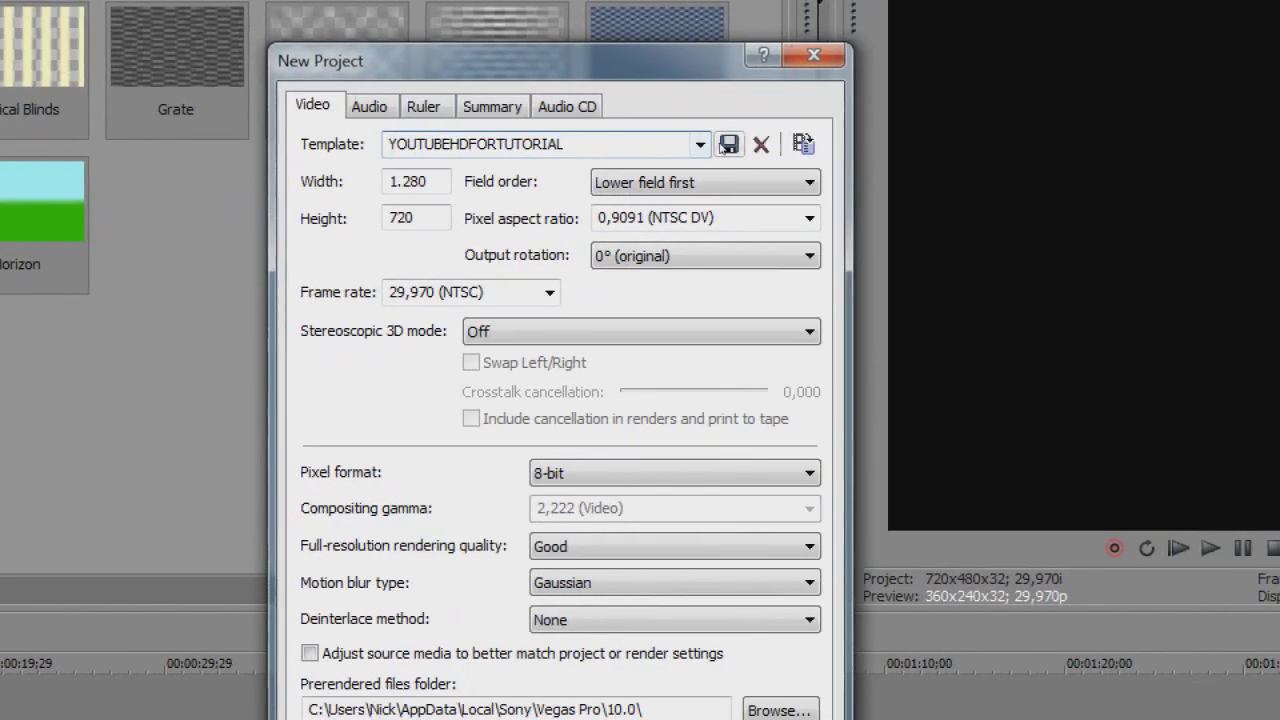
{"action": "left_click", "coordinate": [820, 141]}
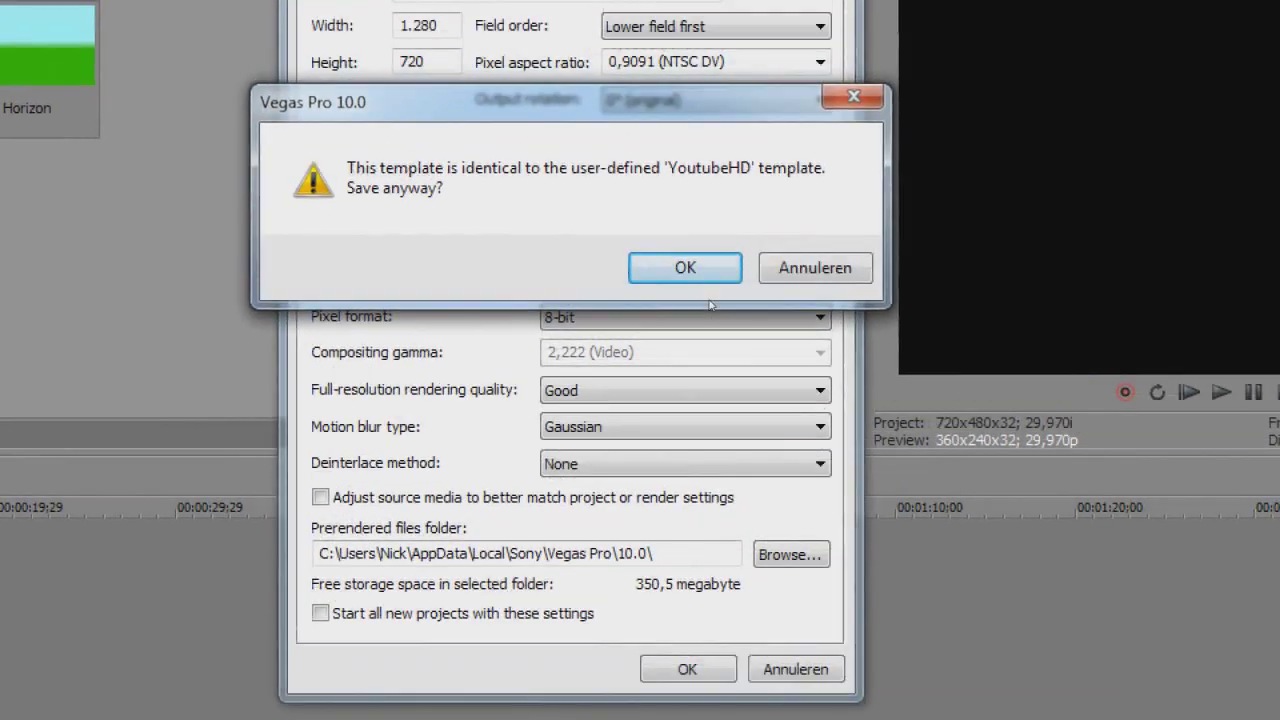
{"action": "left_click", "coordinate": [708, 290]}
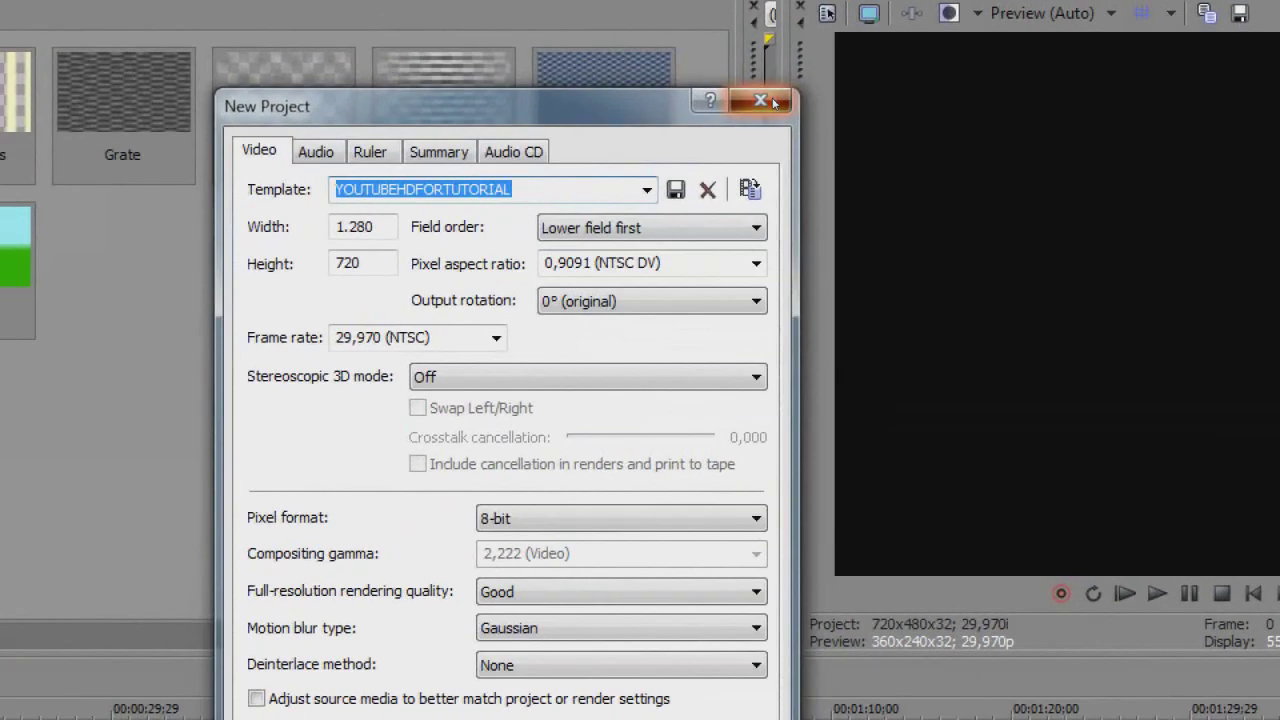
{"action": "left_click", "coordinate": [762, 102]}
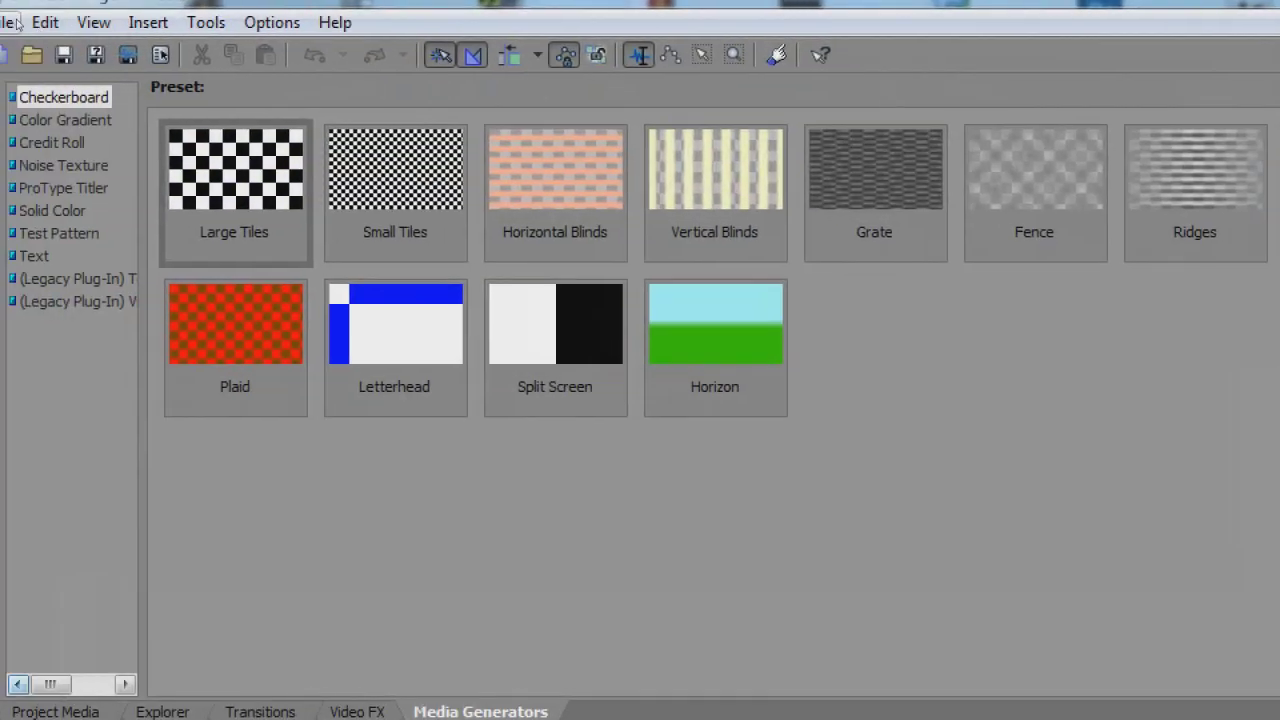
- Start a new project from the YOUTUBEHDFORTUTORIAL template and edit the width value
{"action": "left_click", "coordinate": [20, 20]}
{"action": "left_click", "coordinate": [28, 34]}
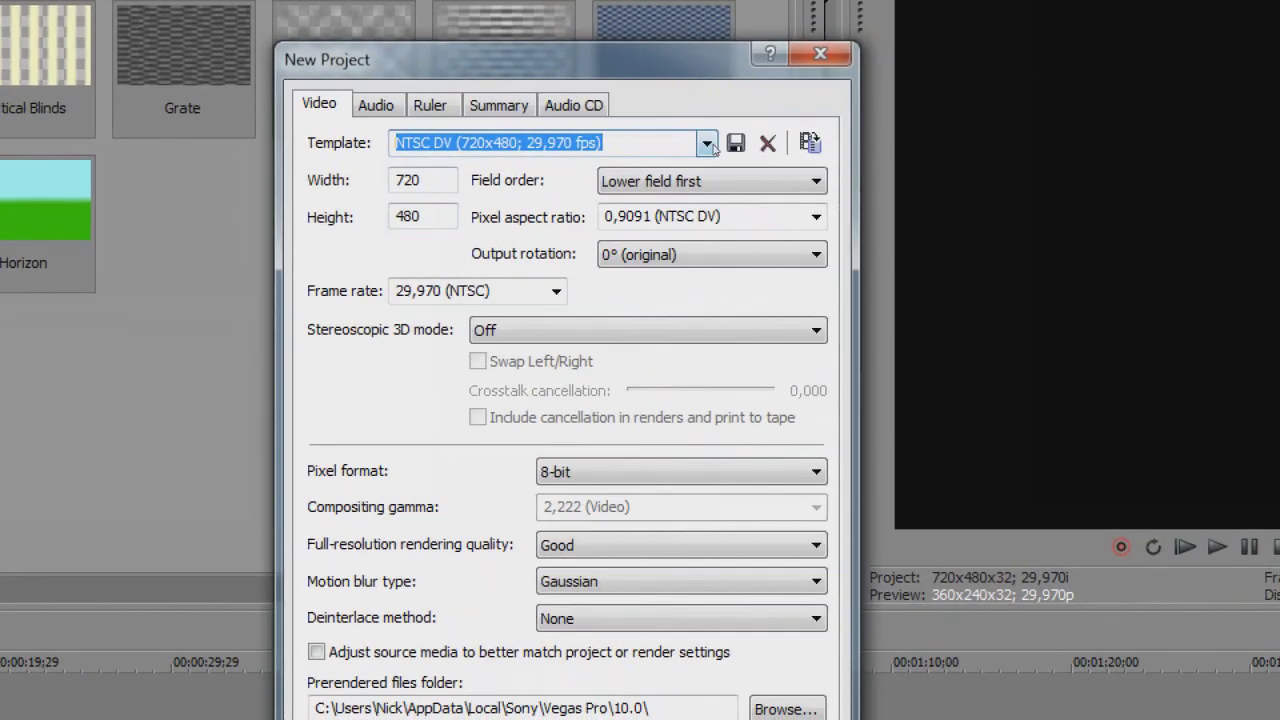
{"action": "left_click", "coordinate": [707, 143]}
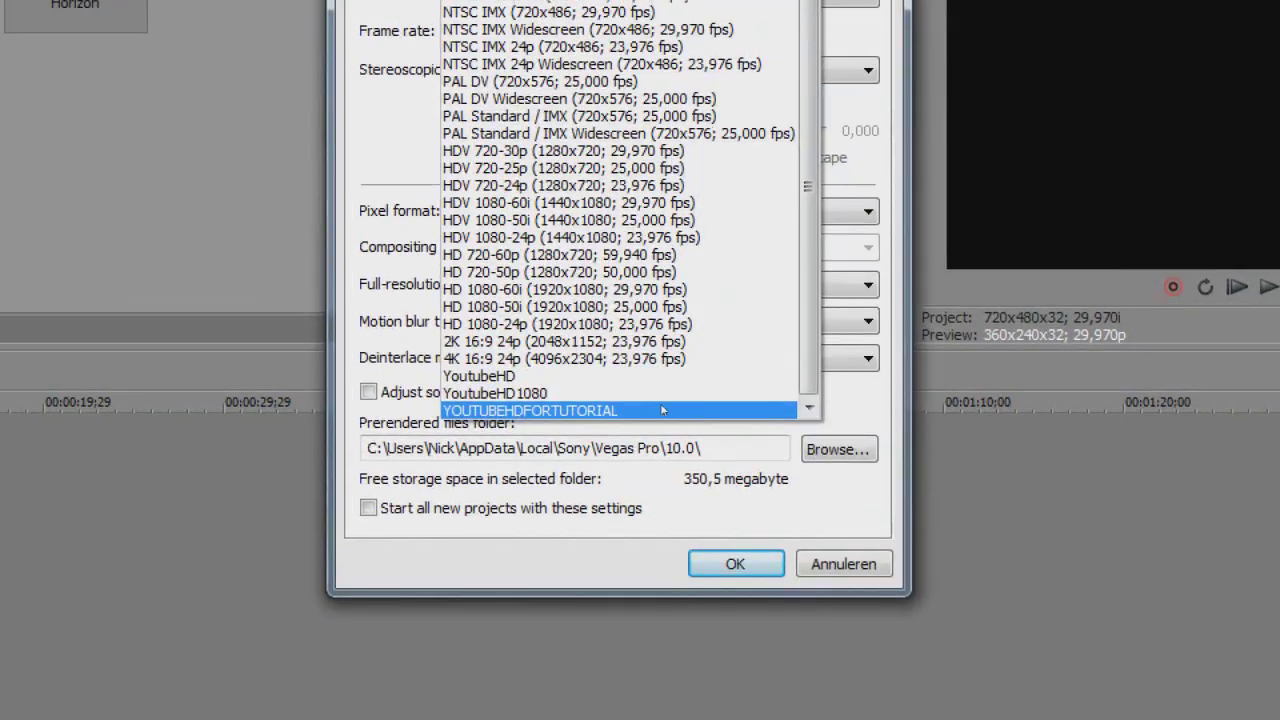
{"action": "left_click", "coordinate": [660, 409]}
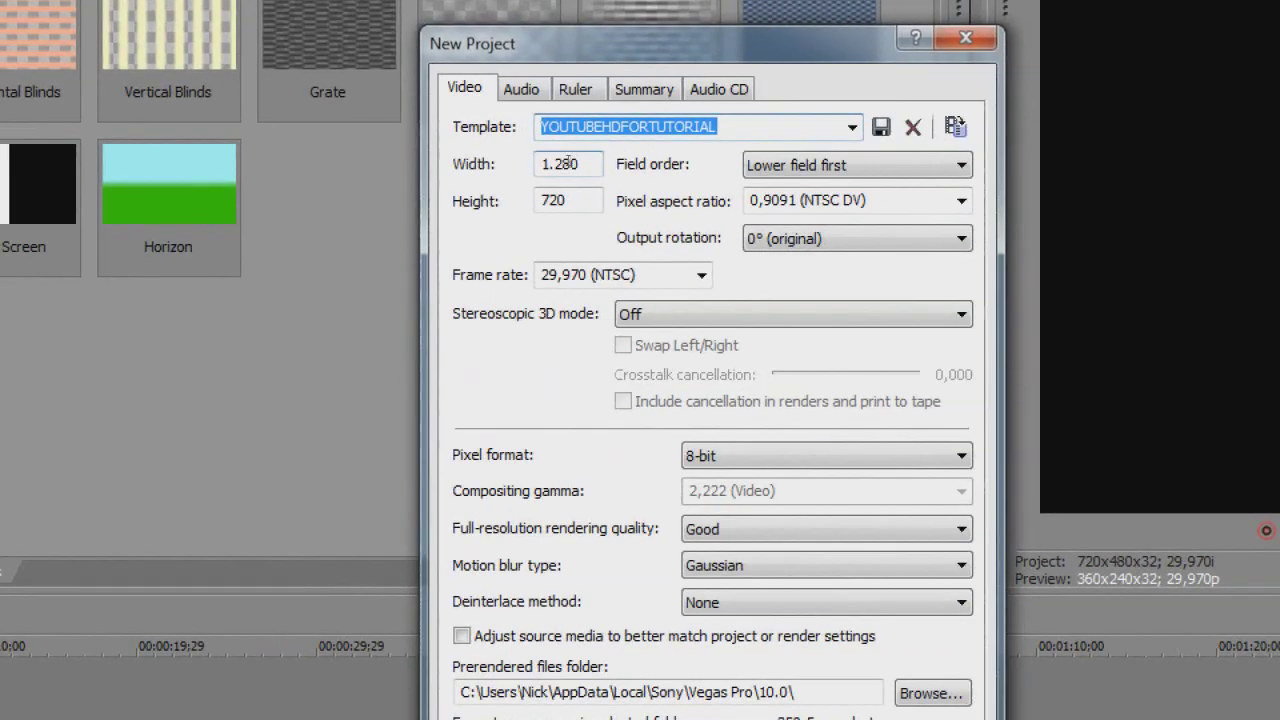
{"action": "left_click", "coordinate": [567, 163]}
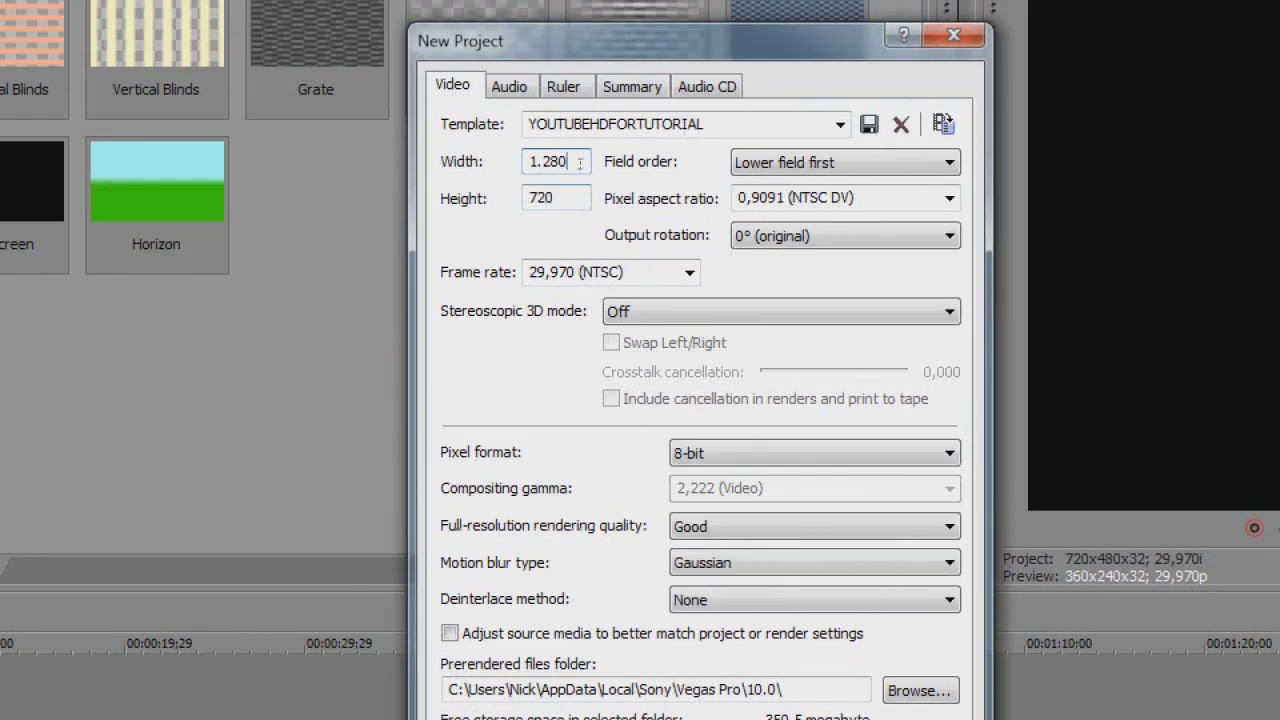
{"action": "double_click", "coordinate": [569, 145]}
{"action": "type", "text": "1"}
{"action": "key", "text": "BackSpace"}
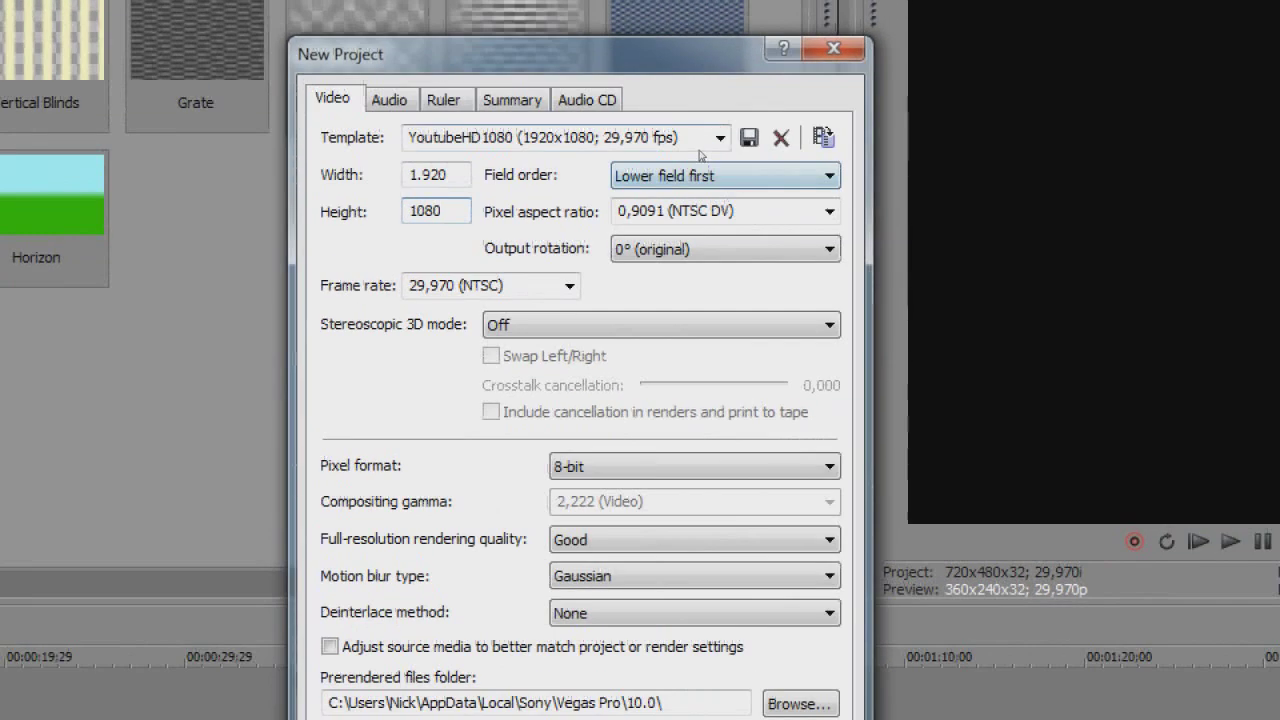
- Save the 1920x1080 settings as template YOUTUBEHDFORTUTORIAL1080, confirming the save
{"action": "left_click", "coordinate": [800, 135]}
{"action": "key", "text": "BackSpace"}
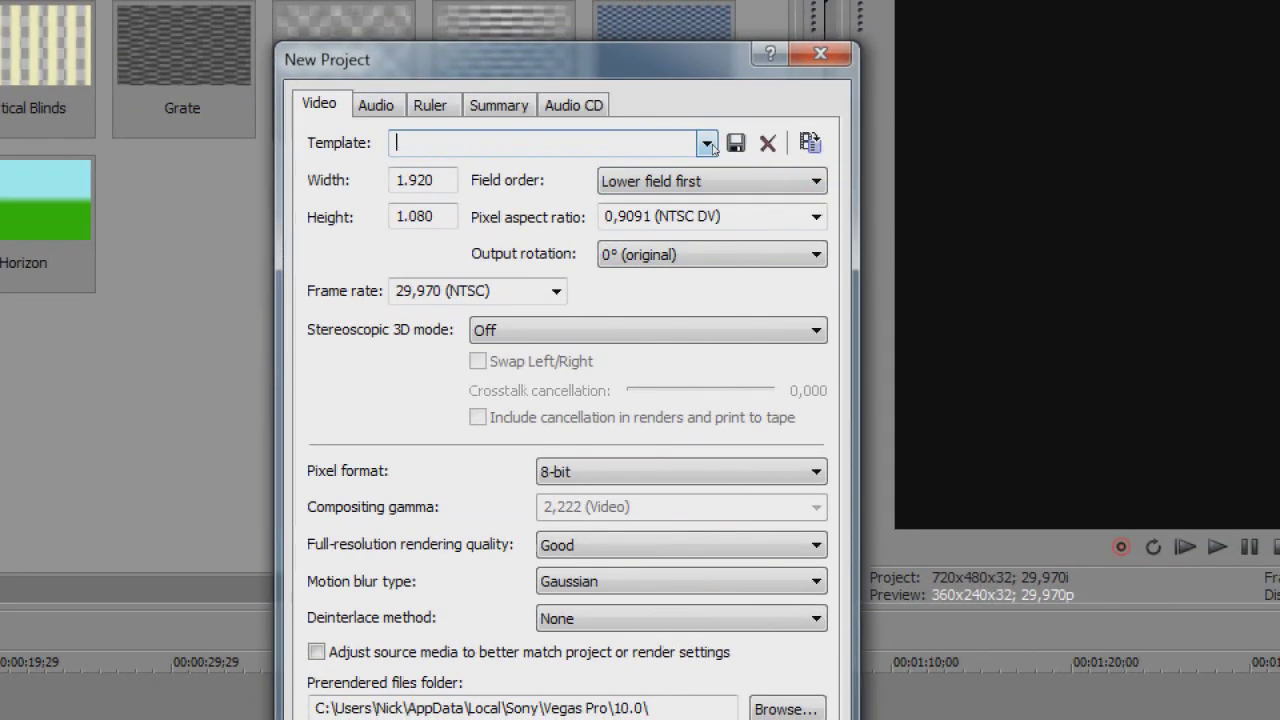
{"action": "type", "text": "YOUTUBEHDFORTUTORIAL1080"}
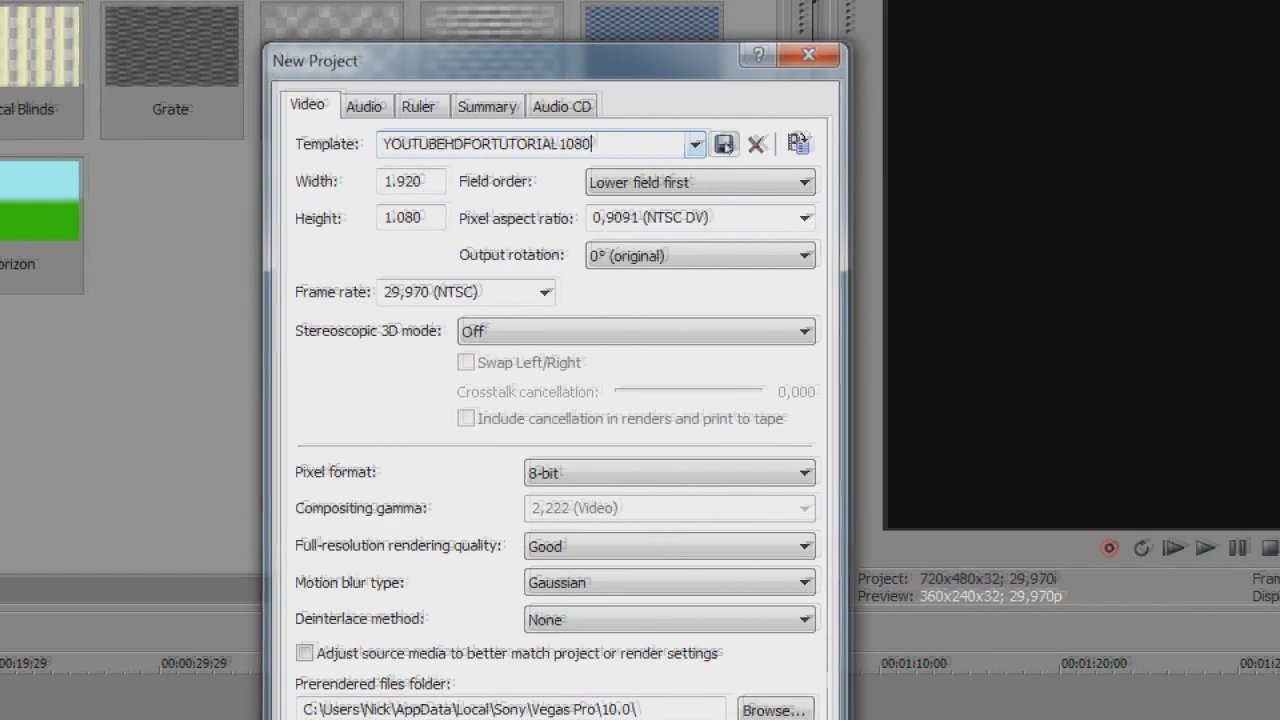
{"action": "left_click", "coordinate": [735, 142]}
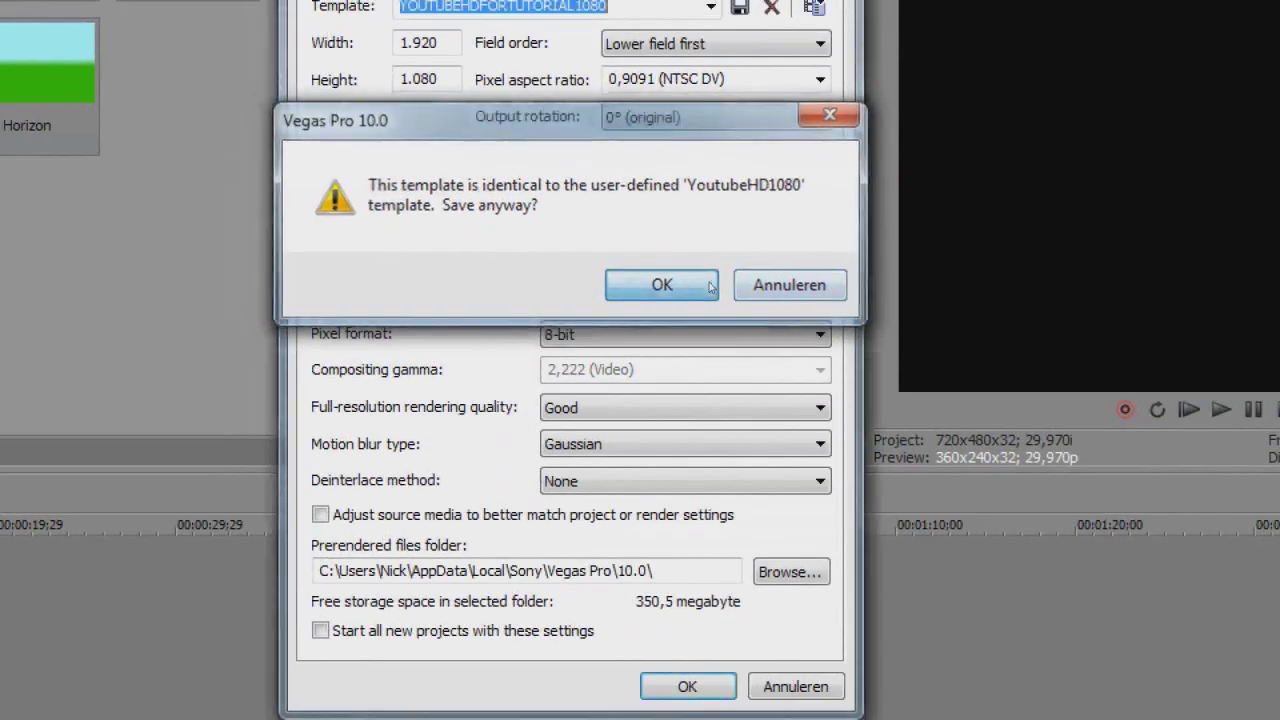
{"action": "left_click", "coordinate": [735, 288]}
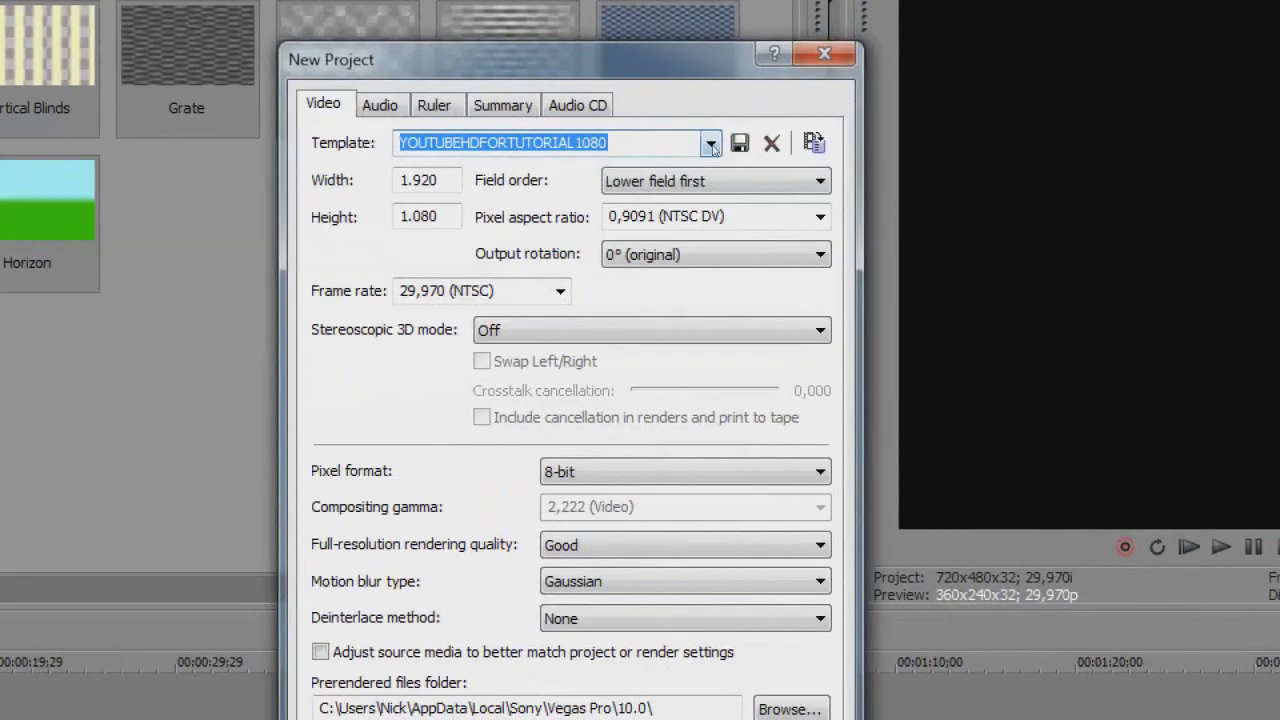
- Apply the YOUTUBEHDFORTUTORIAL template and create the 1280x720 project
{"action": "left_click", "coordinate": [737, 161]}
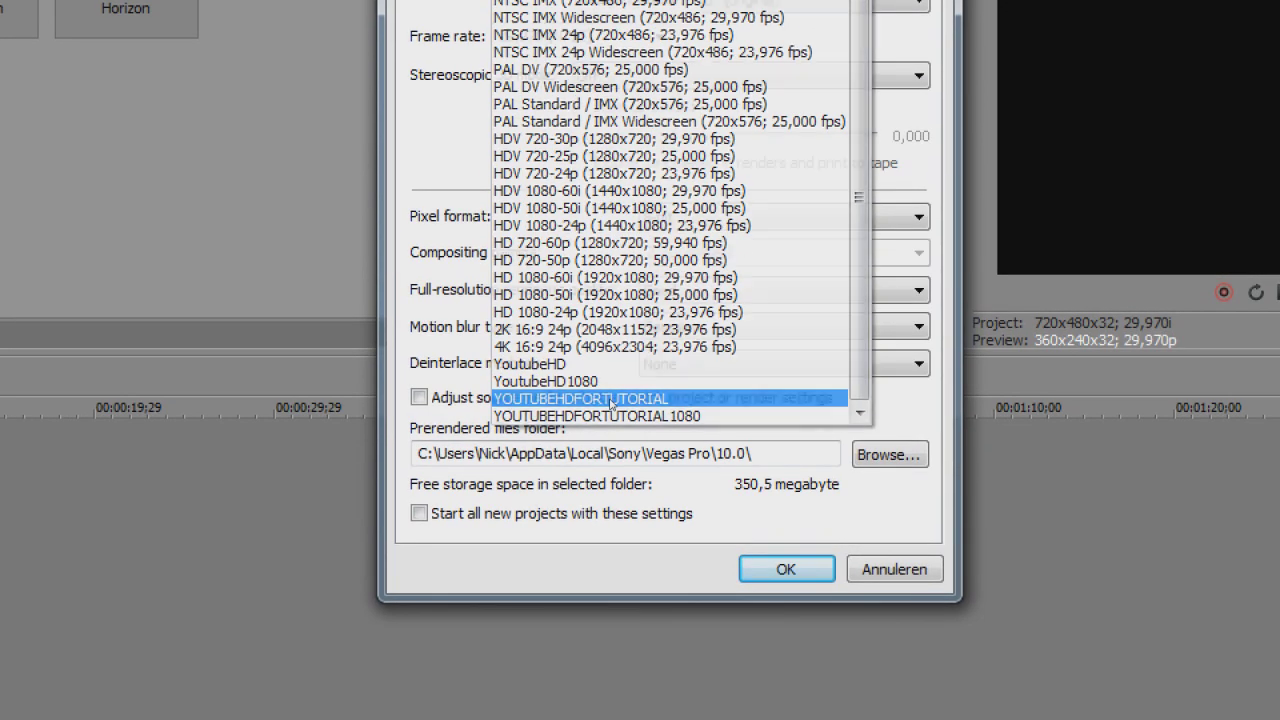
{"action": "left_click", "coordinate": [611, 399]}
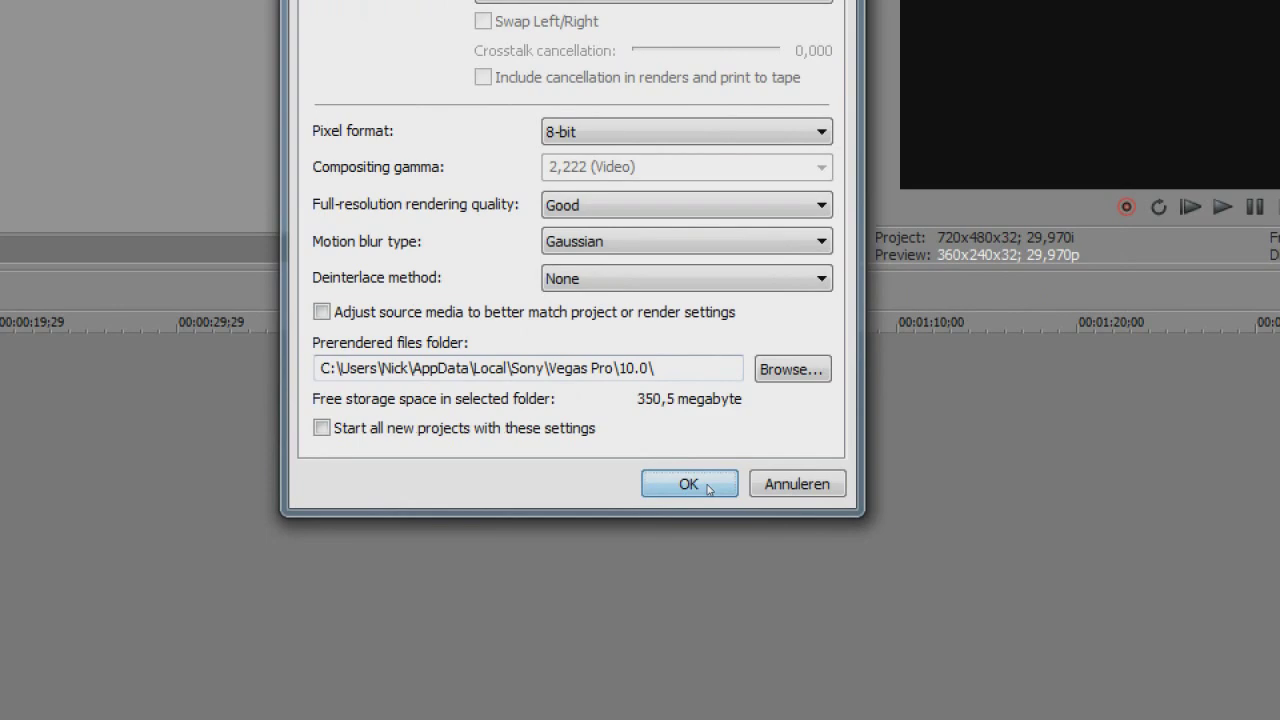
{"action": "left_click", "coordinate": [688, 484]}
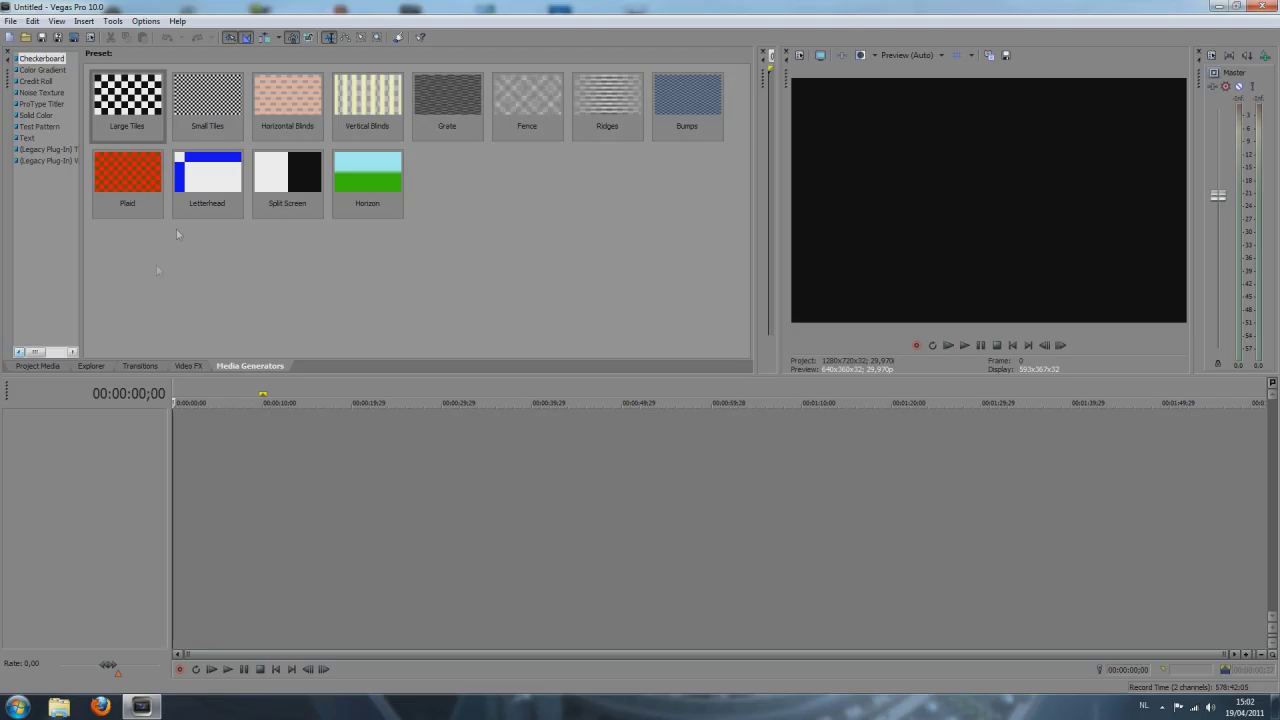
{"action": "left_click", "coordinate": [60, 707]}
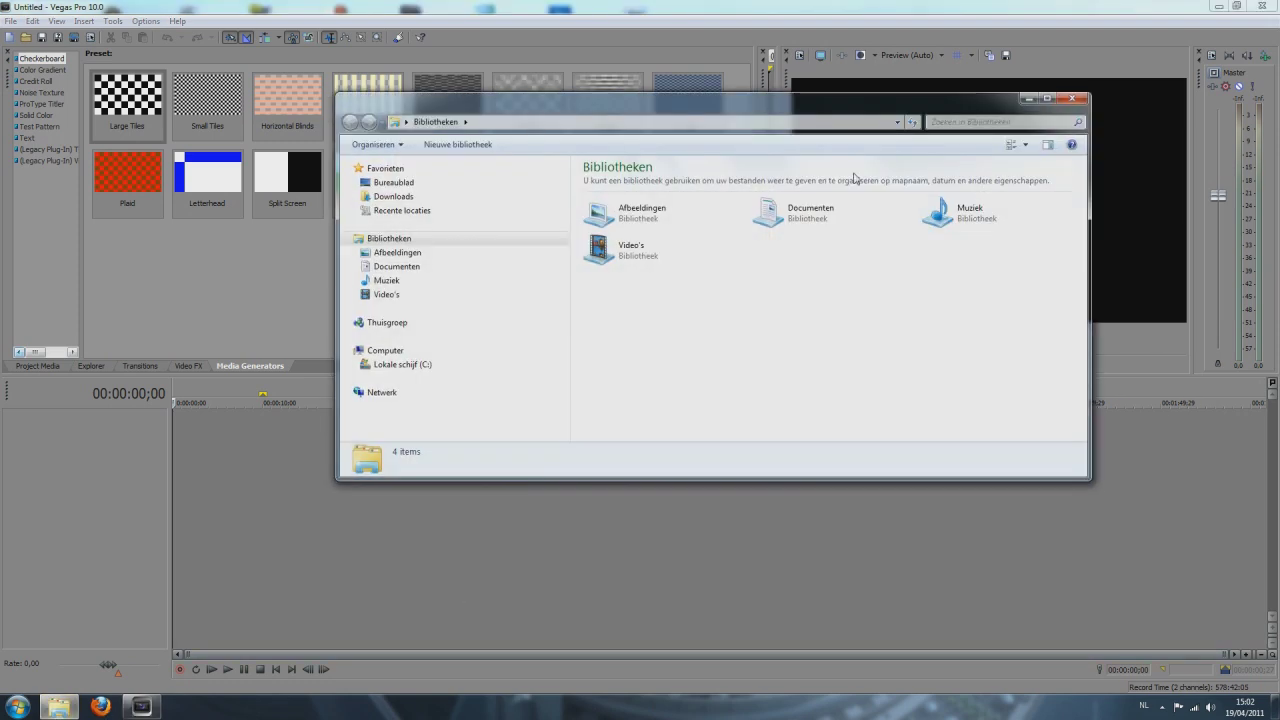
{"action": "key", "text": "alt+F4"}
{"action": "left_click", "coordinate": [10, 21]}
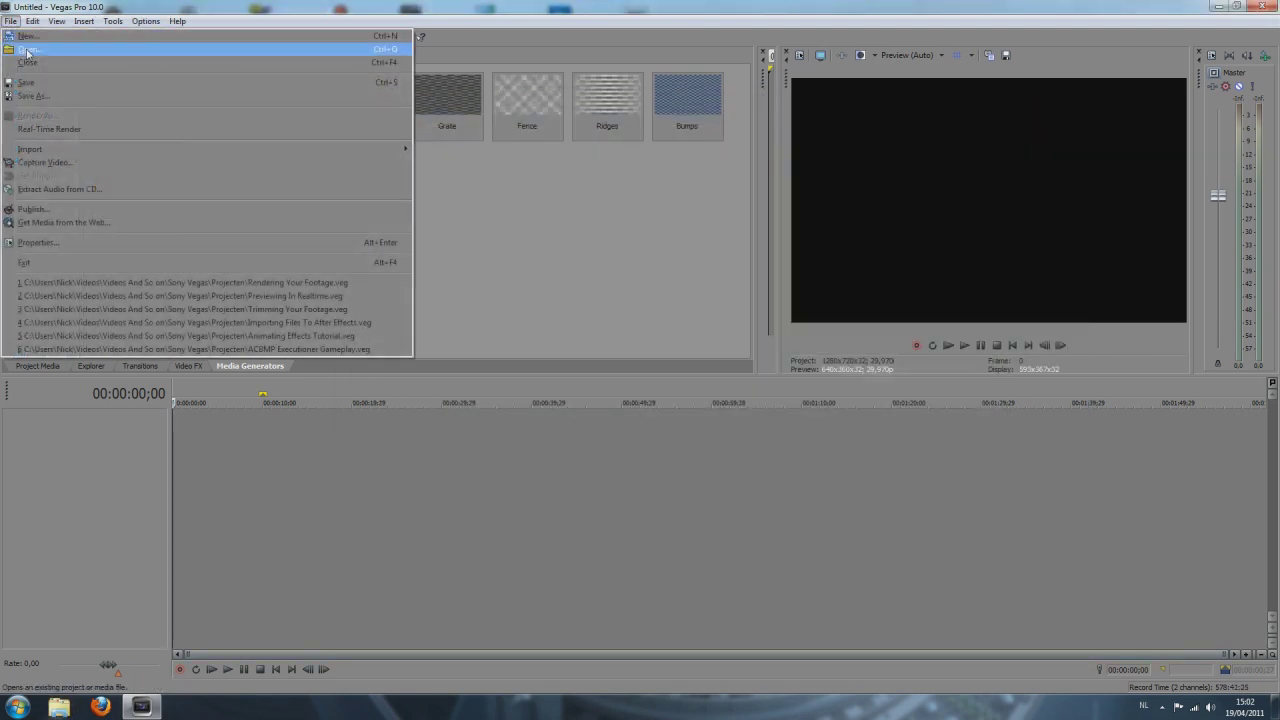
{"action": "left_click", "coordinate": [27, 50]}
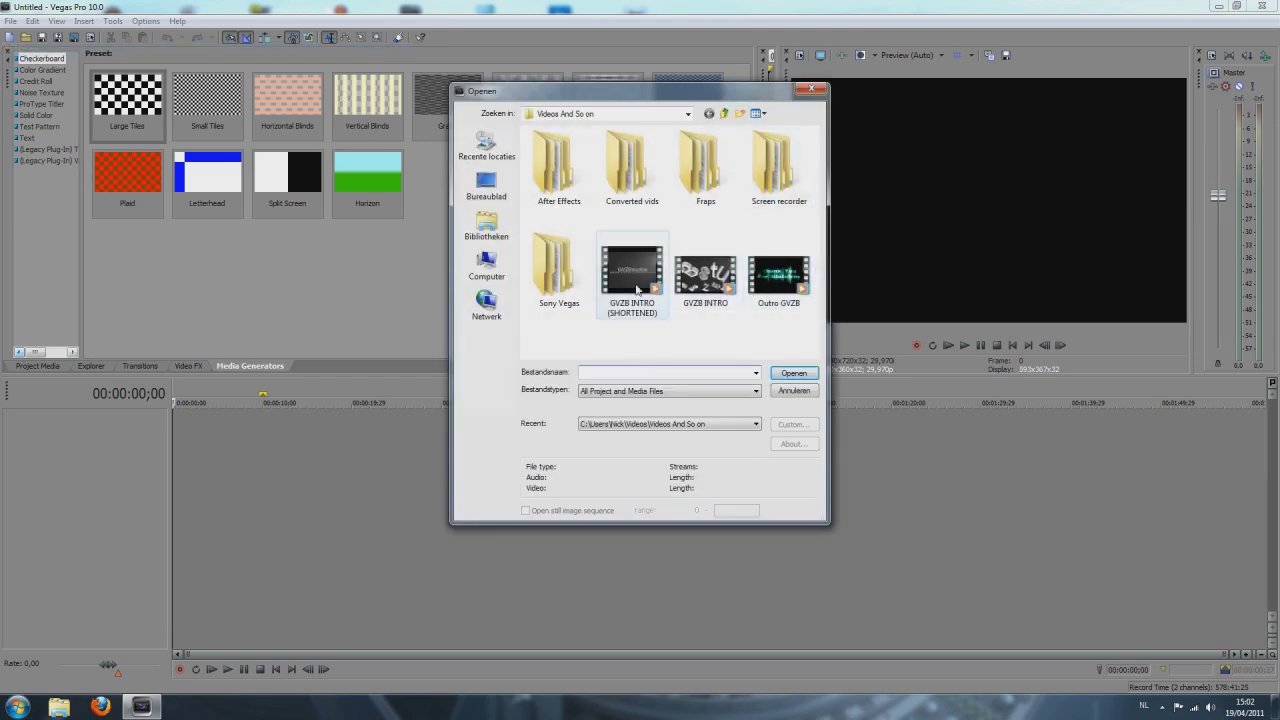
{"action": "left_click", "coordinate": [637, 289]}
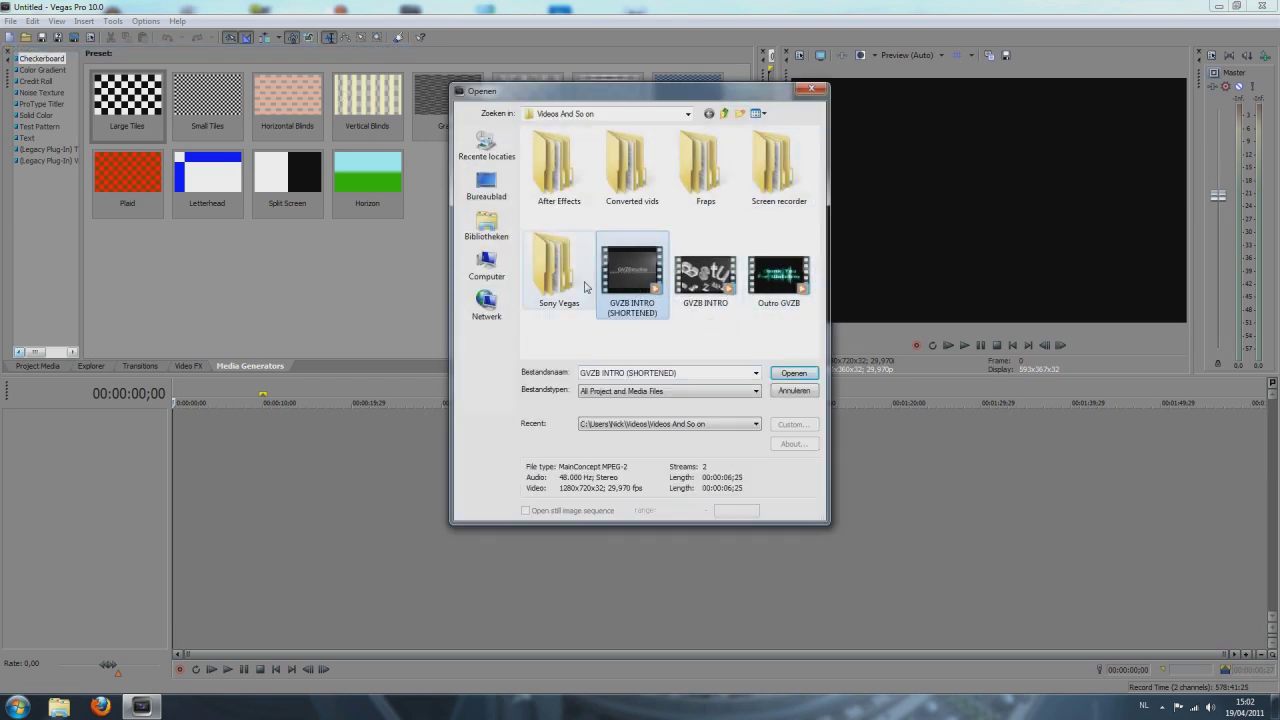
{"action": "left_click", "coordinate": [794, 373]}
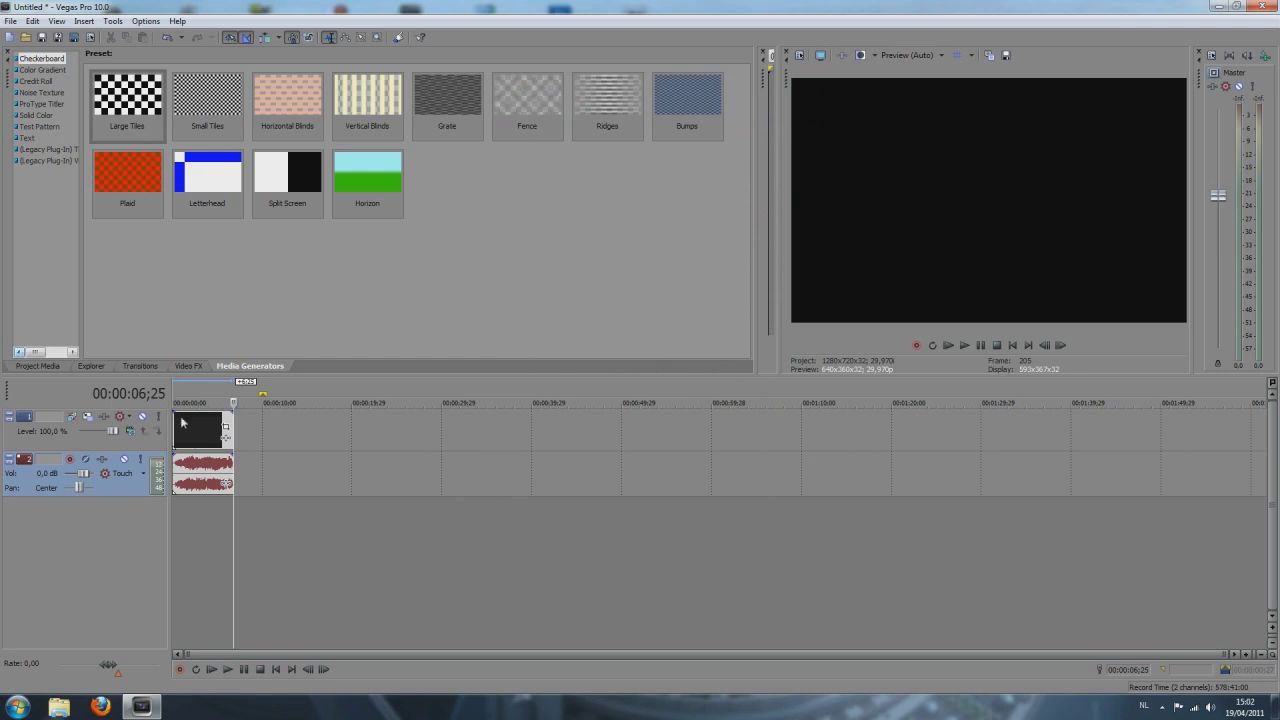
{"action": "key", "text": "space"}
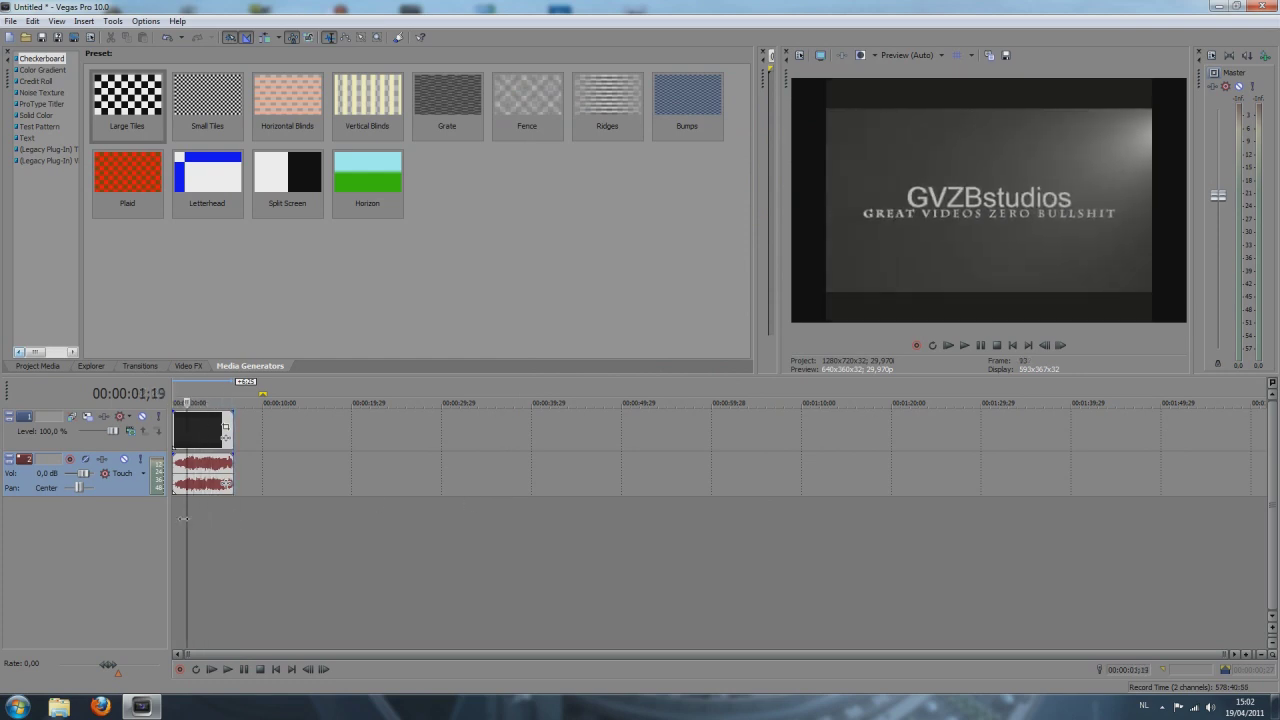
{"action": "key", "text": "space"}
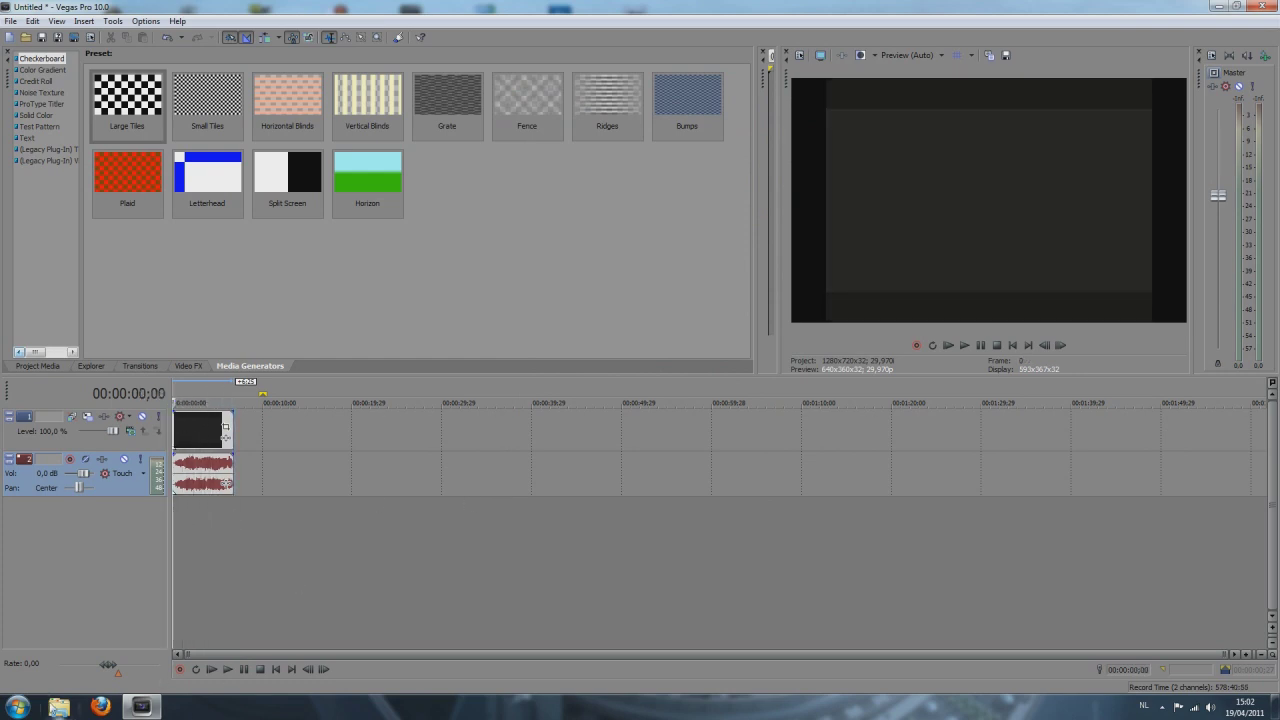
{"action": "left_click", "coordinate": [72, 708]}
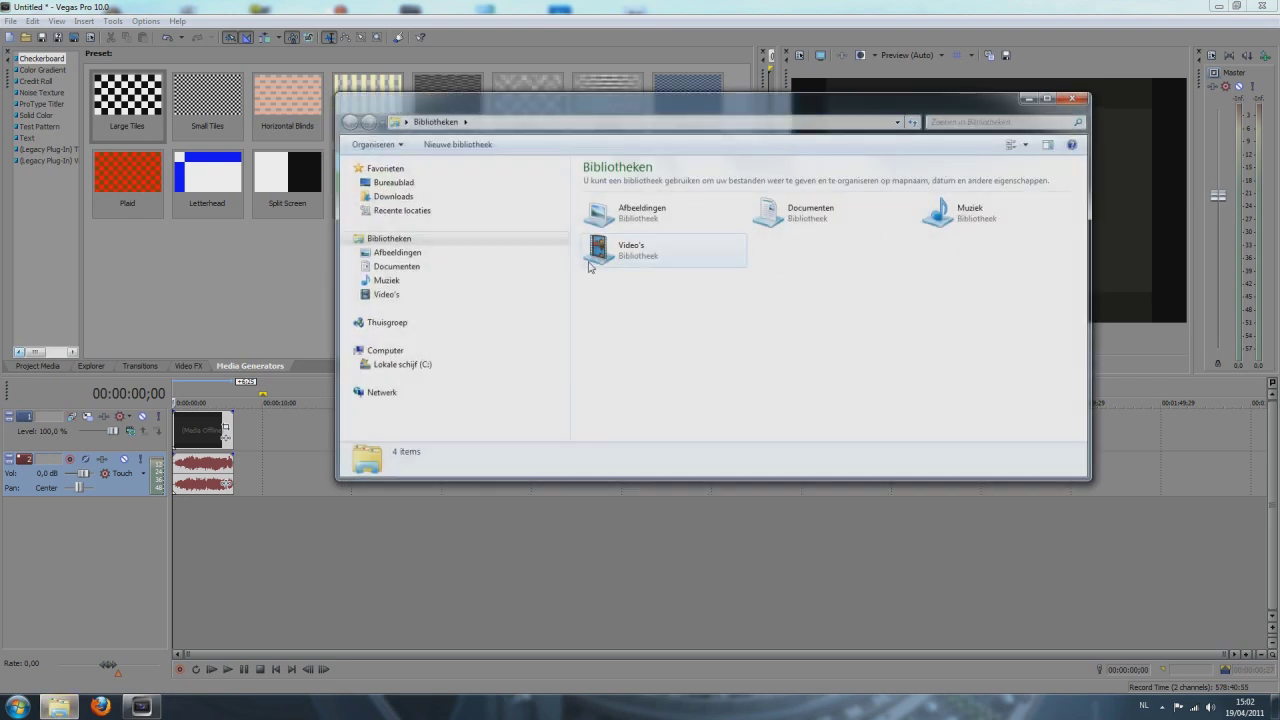
{"action": "left_click", "coordinate": [405, 121]}
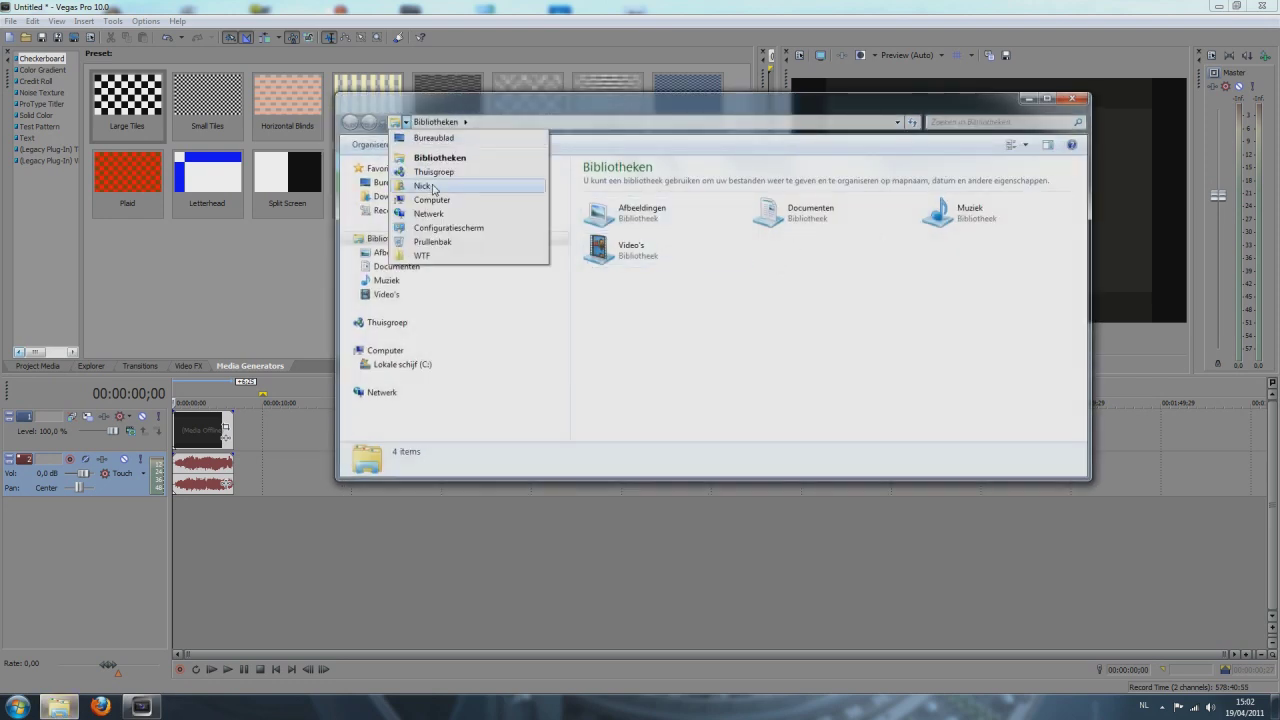
{"action": "left_click", "coordinate": [436, 186]}
{"action": "double_click", "coordinate": [1005, 188]}
{"action": "double_click", "coordinate": [752, 192]}
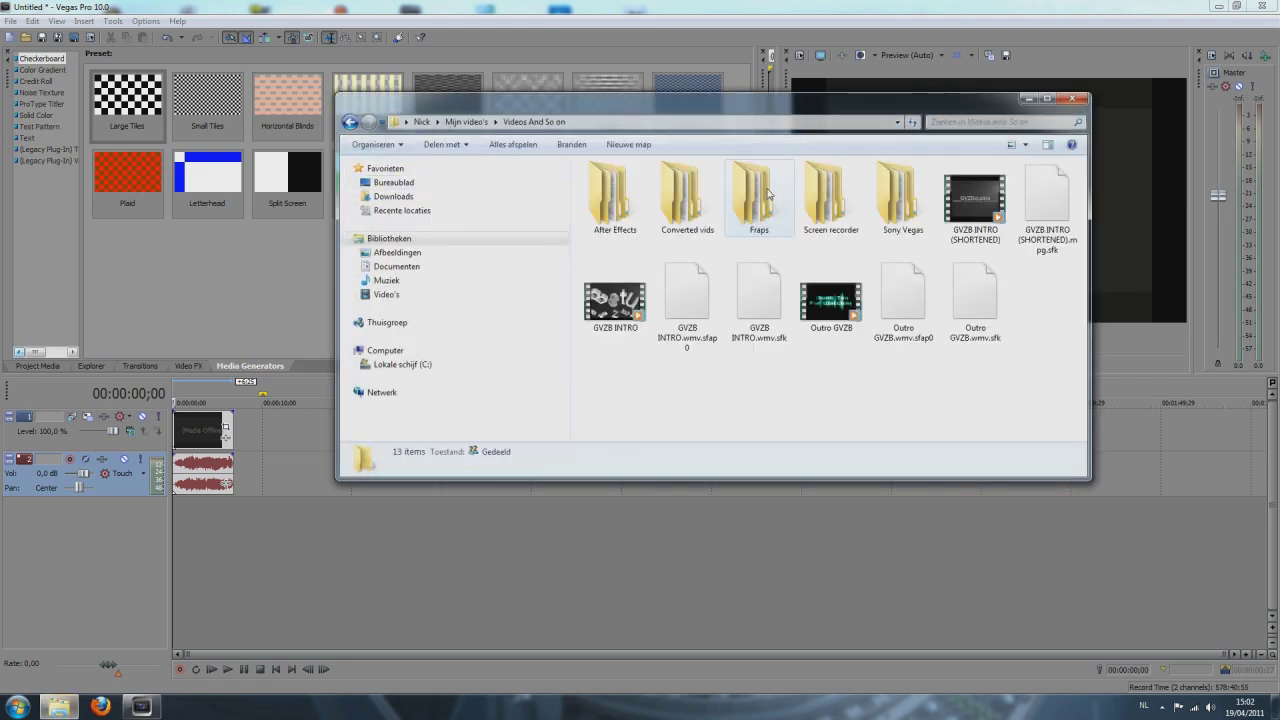
{"action": "left_click_drag", "start_coordinate": [831, 300], "coordinate": [268, 456]}
{"action": "left_click", "coordinate": [305, 618]}
{"action": "key", "text": "space"}
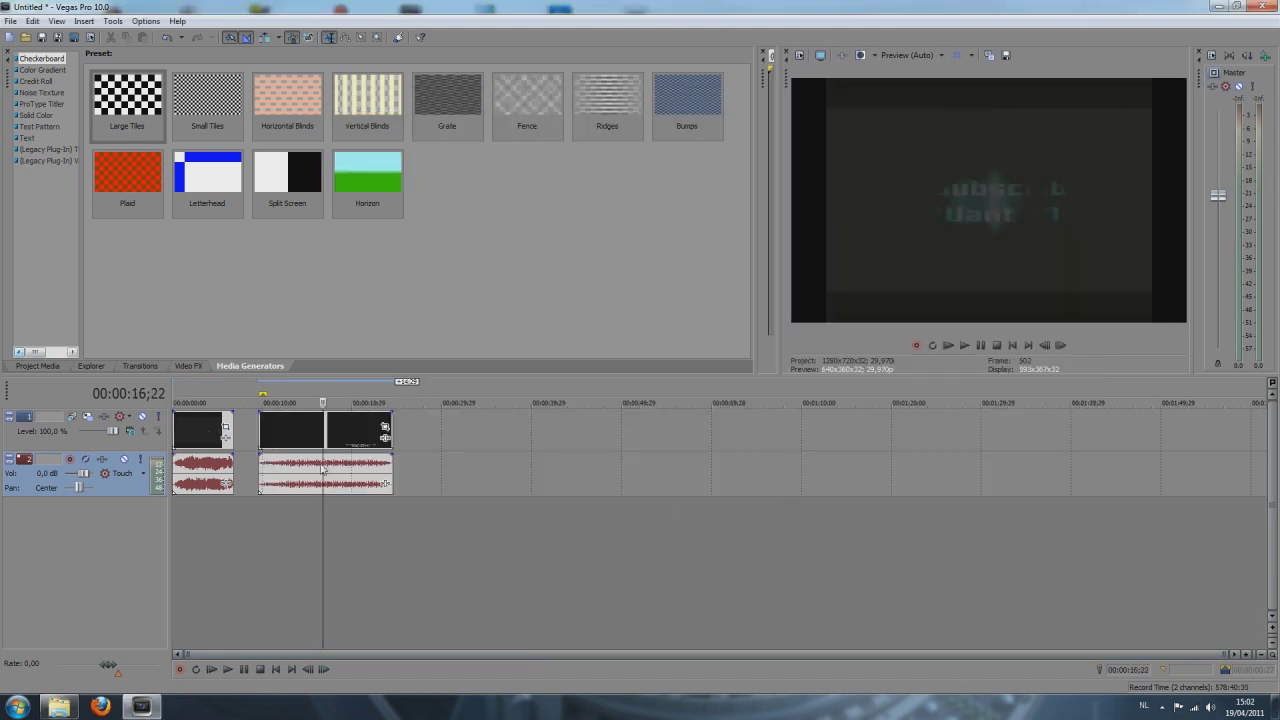
{"action": "key", "text": "ctrl+z"}
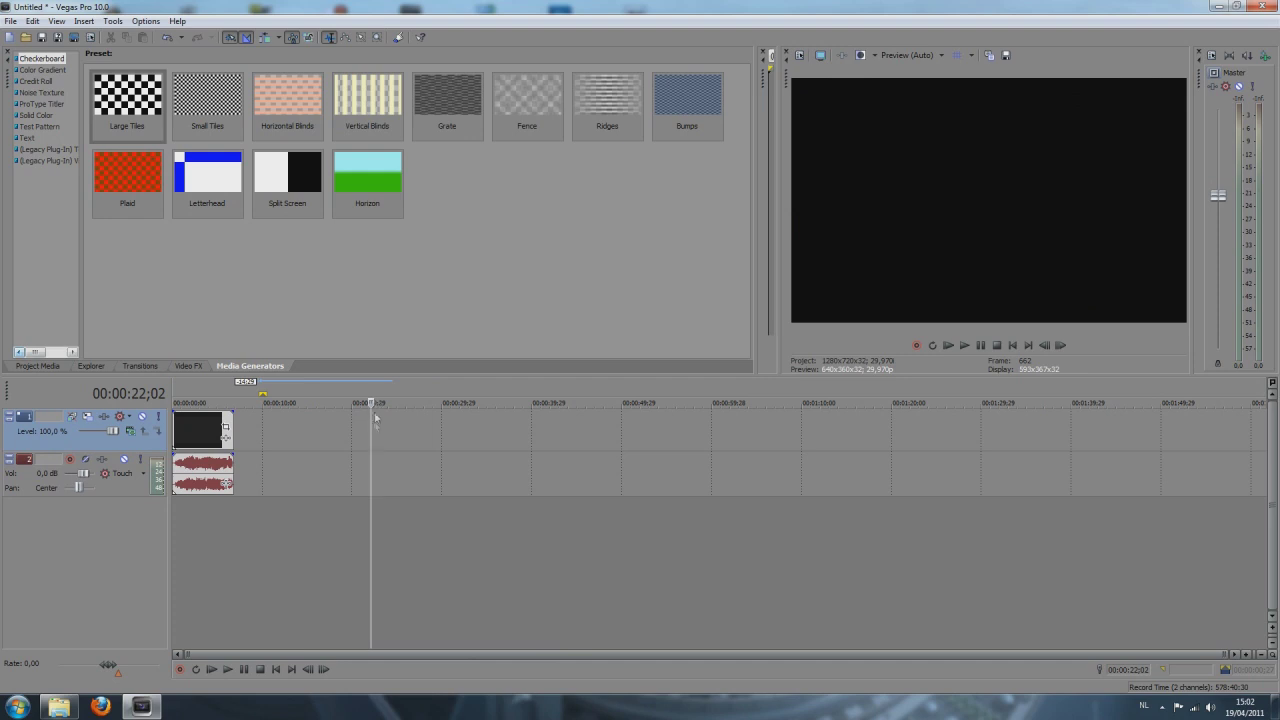
{"action": "left_click", "coordinate": [303, 425]}
{"action": "left_click", "coordinate": [210, 428]}
{"action": "left_click", "coordinate": [198, 430]}
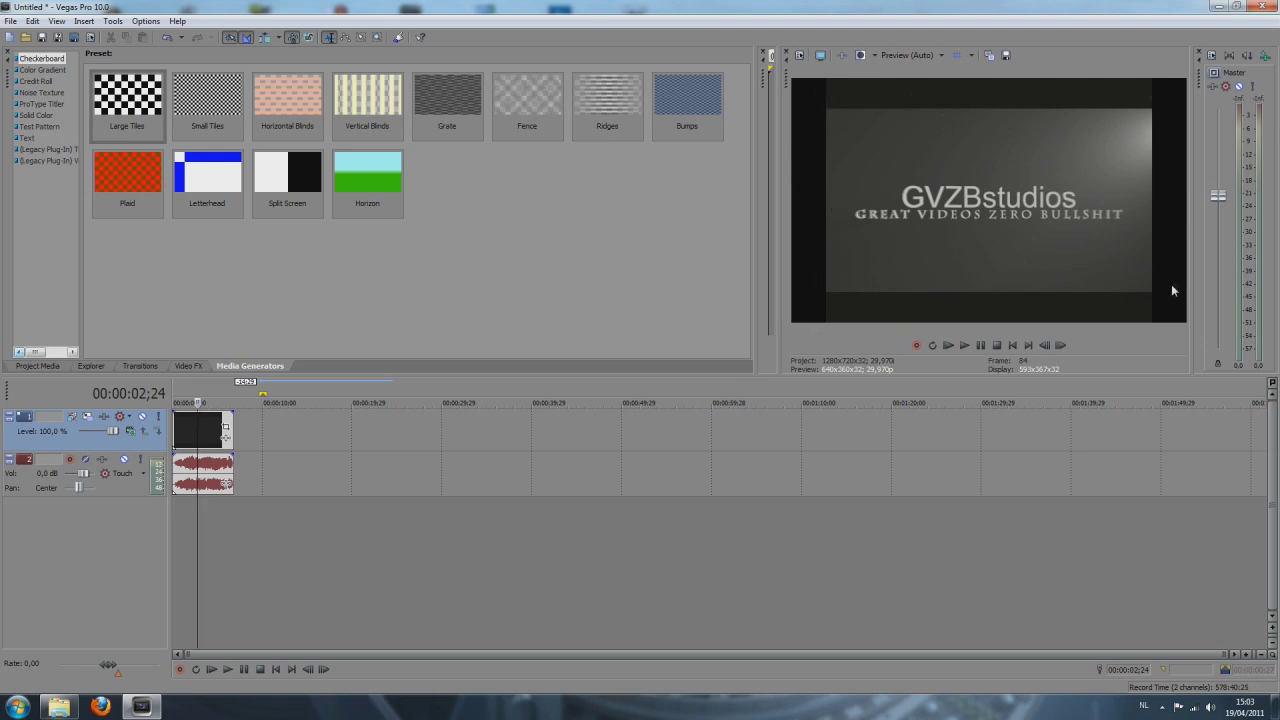
{"action": "left_click", "coordinate": [183, 555]}
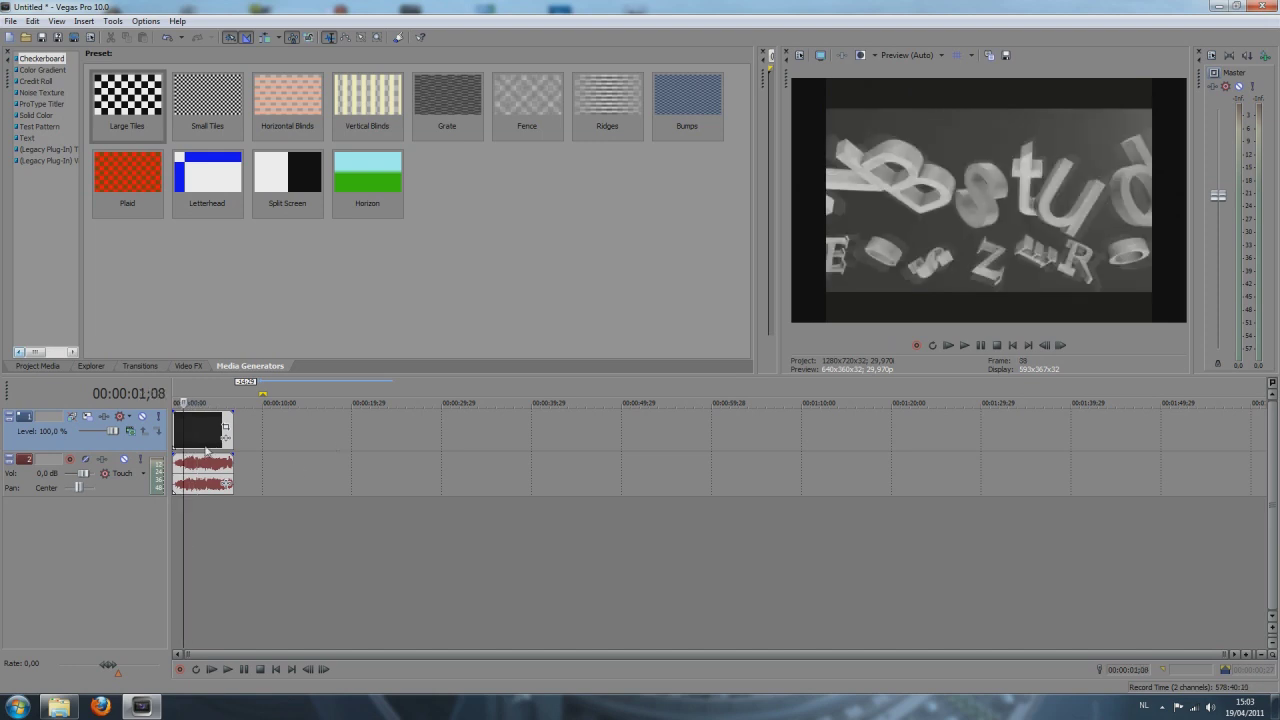
- Turn off Maintain Aspect Ratio in the intro clip's Switches menu
{"action": "right_click", "coordinate": [205, 436]}
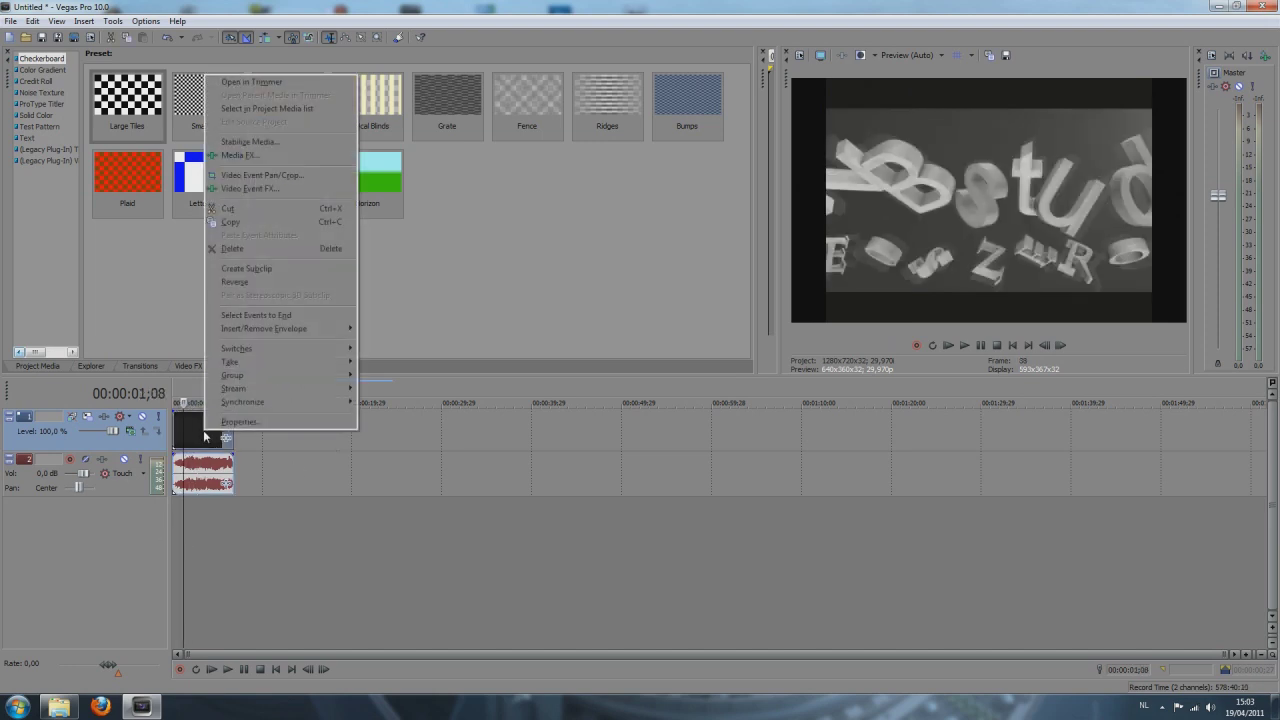
{"action": "mouse_move", "coordinate": [308, 347]}
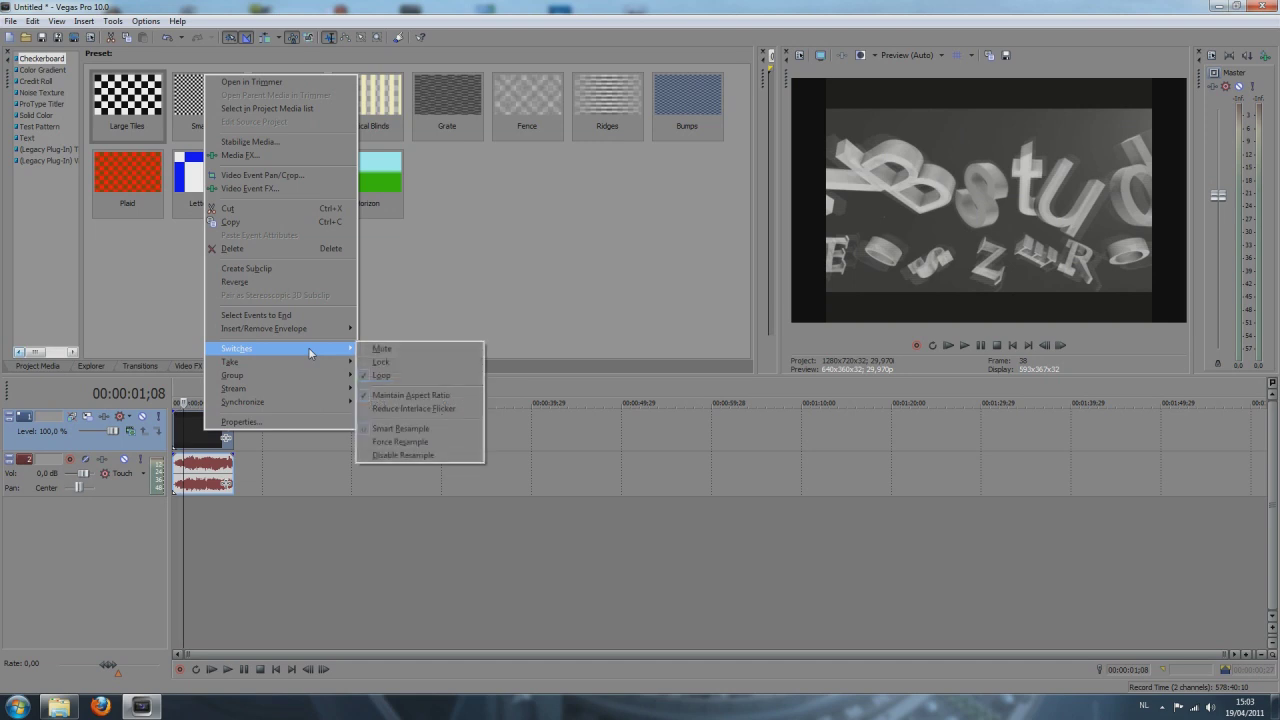
{"action": "left_click", "coordinate": [414, 396]}
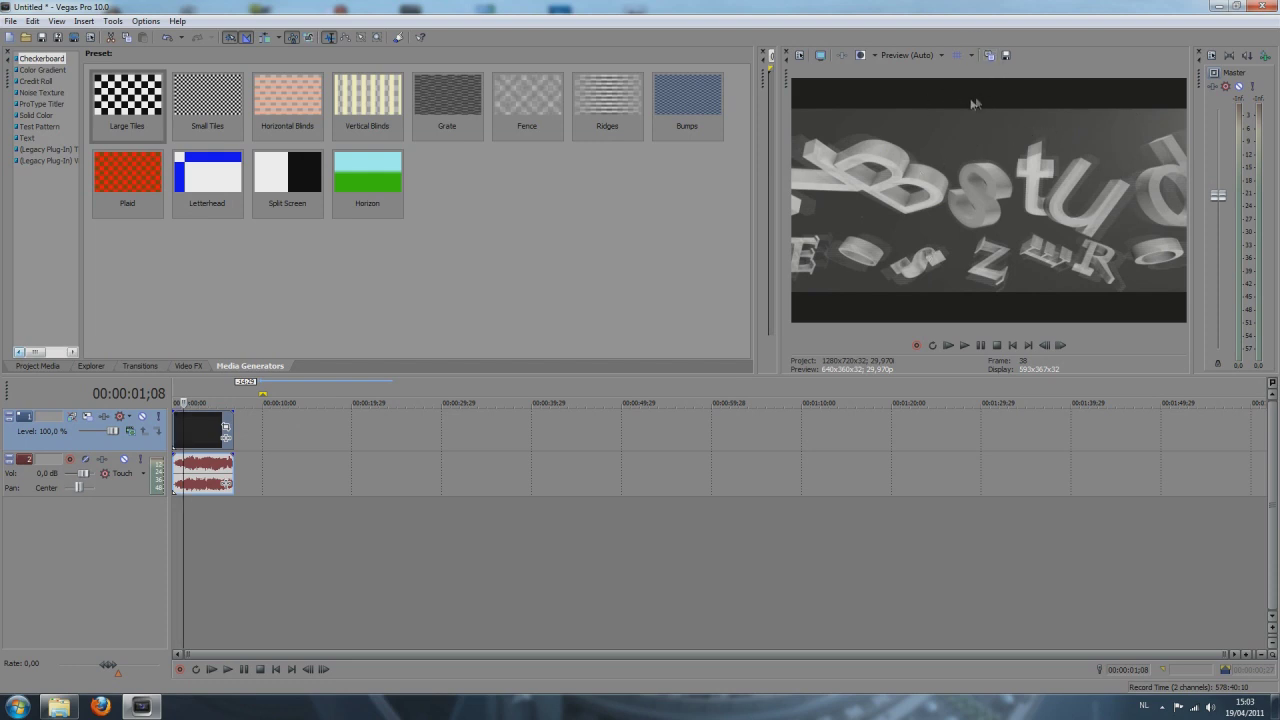
{"action": "right_click", "coordinate": [207, 439]}
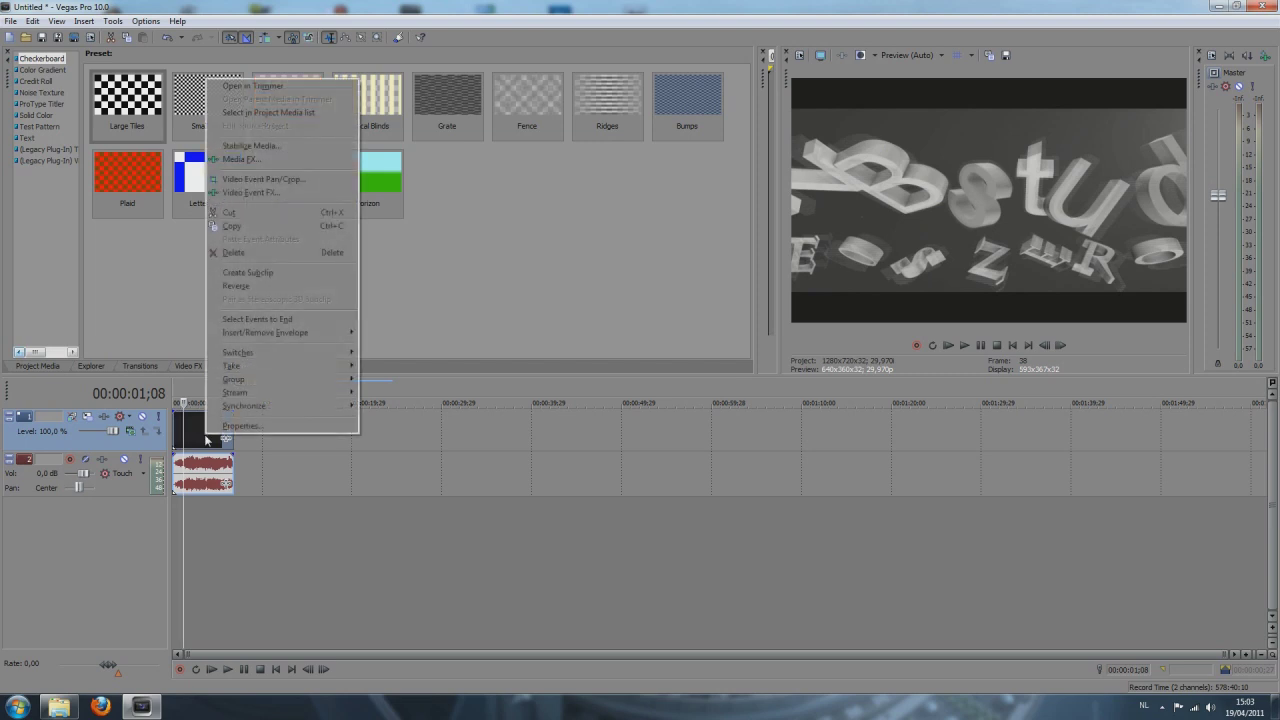
- In Video Event Pan/Crop, lower the crop frame's top edge so the picture fills the frame
{"action": "left_click", "coordinate": [319, 178]}
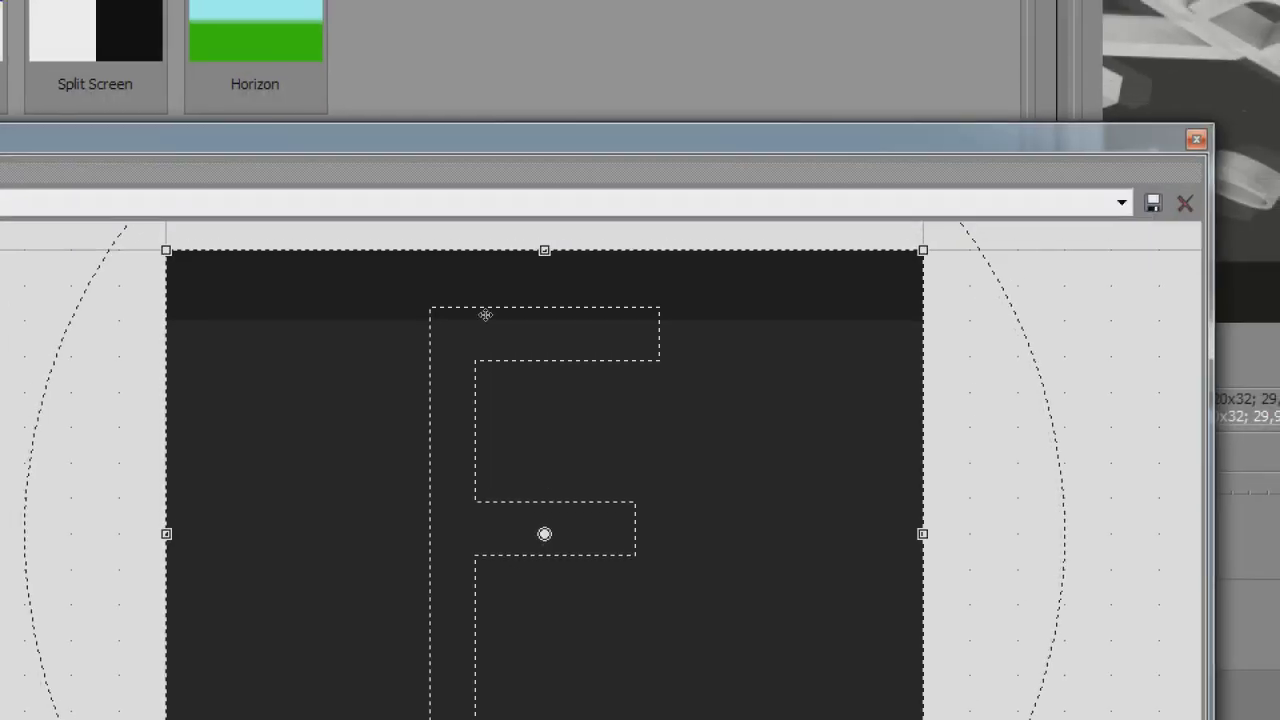
{"action": "left_click_drag", "start_coordinate": [544, 250], "coordinate": [513, 322]}
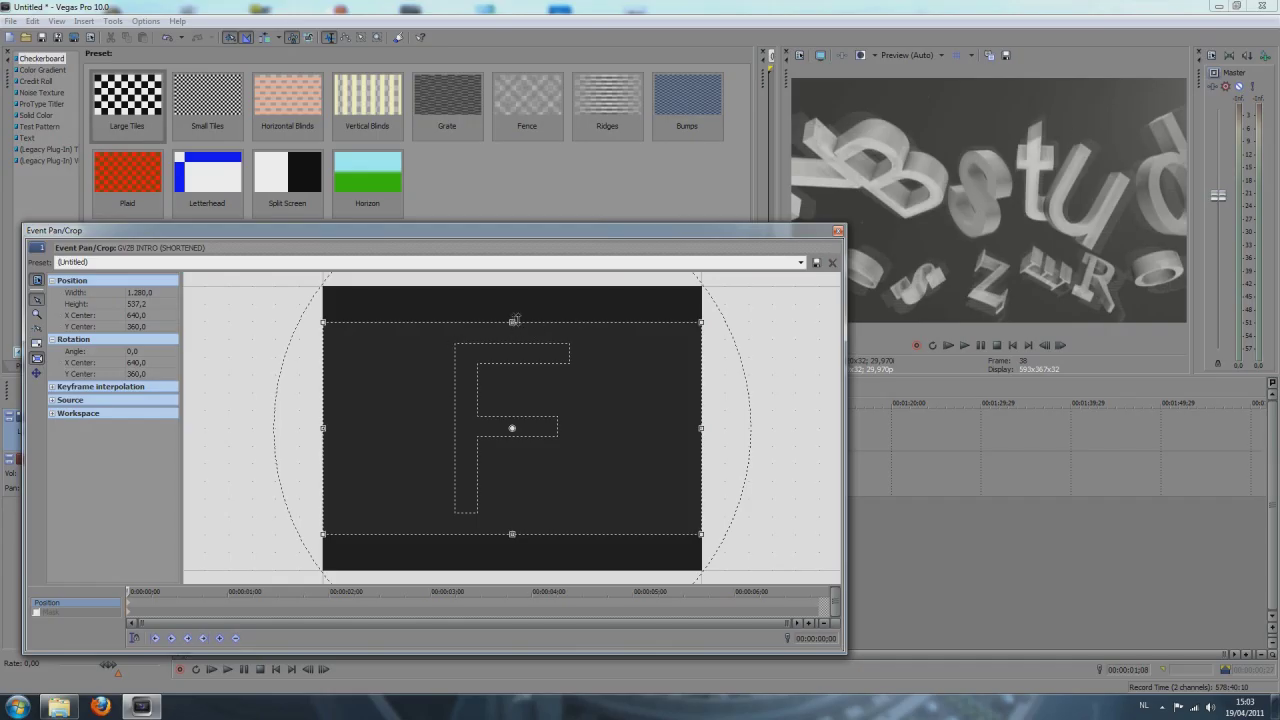
{"action": "mouse_move", "coordinate": [512, 322]}
{"action": "left_mouse_down"}
{"action": "mouse_move", "coordinate": [514, 300]}
{"action": "mouse_move", "coordinate": [515, 322]}
{"action": "left_mouse_up"}
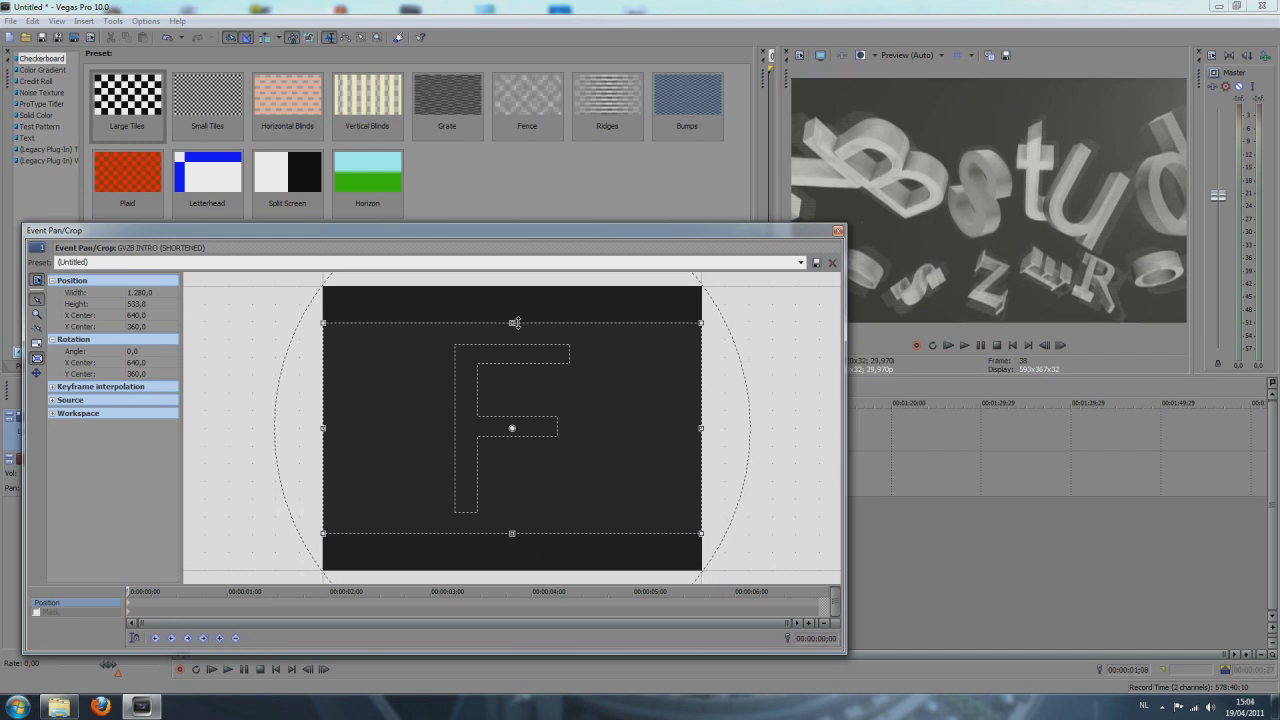
{"action": "left_click", "coordinate": [838, 231]}
- Play the intro from 00:00:04;04 and from the start to check the new framing
{"action": "key", "text": "space"}
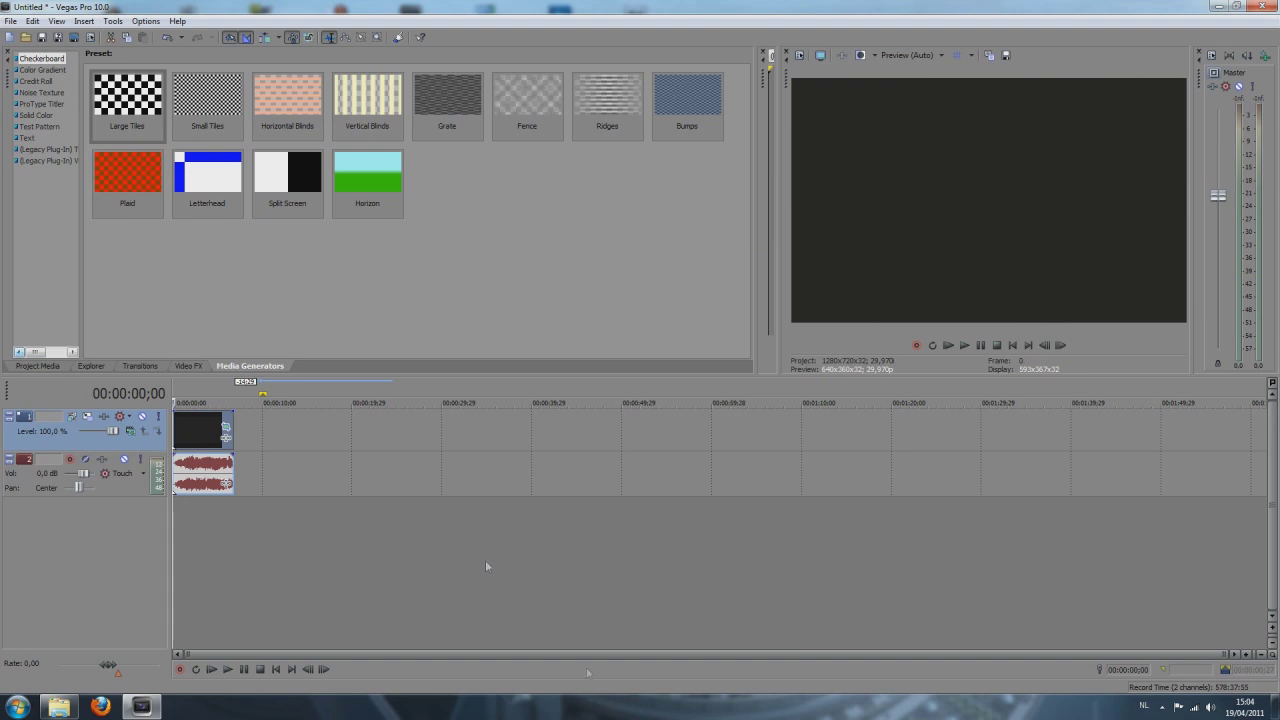
{"action": "left_click", "coordinate": [209, 518]}
{"action": "key", "text": "space"}
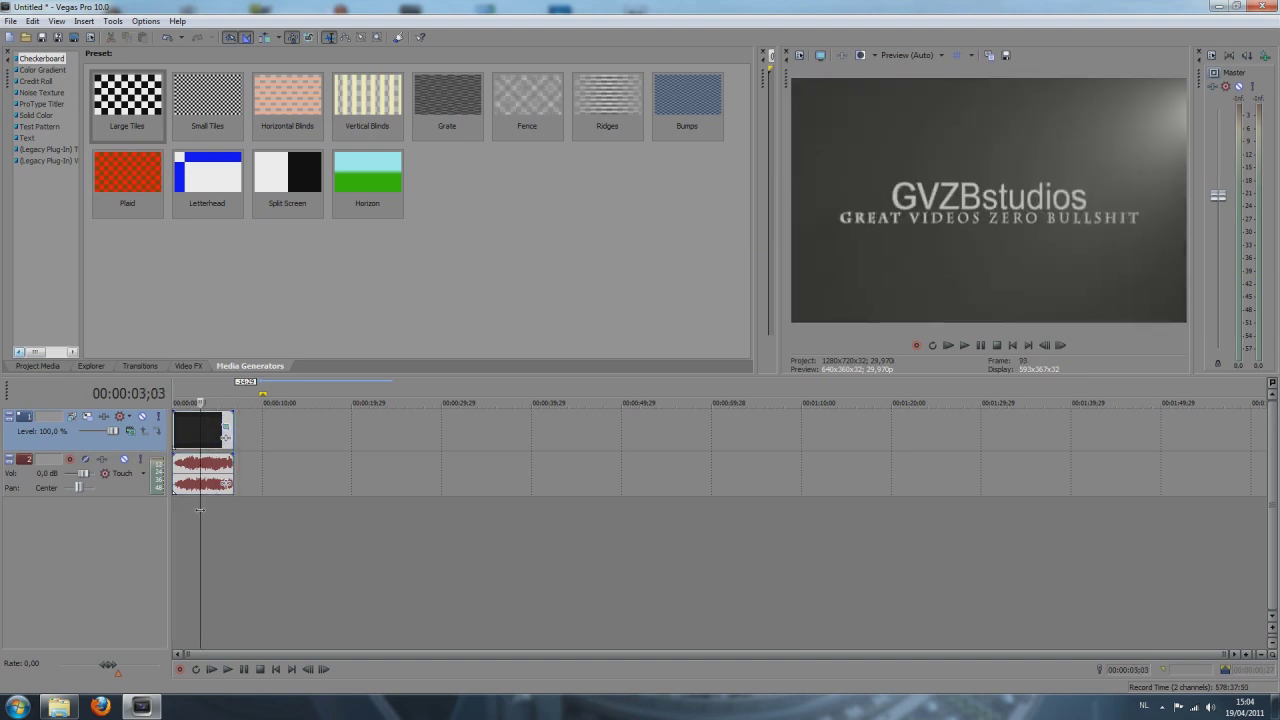
{"action": "key", "text": "Home"}
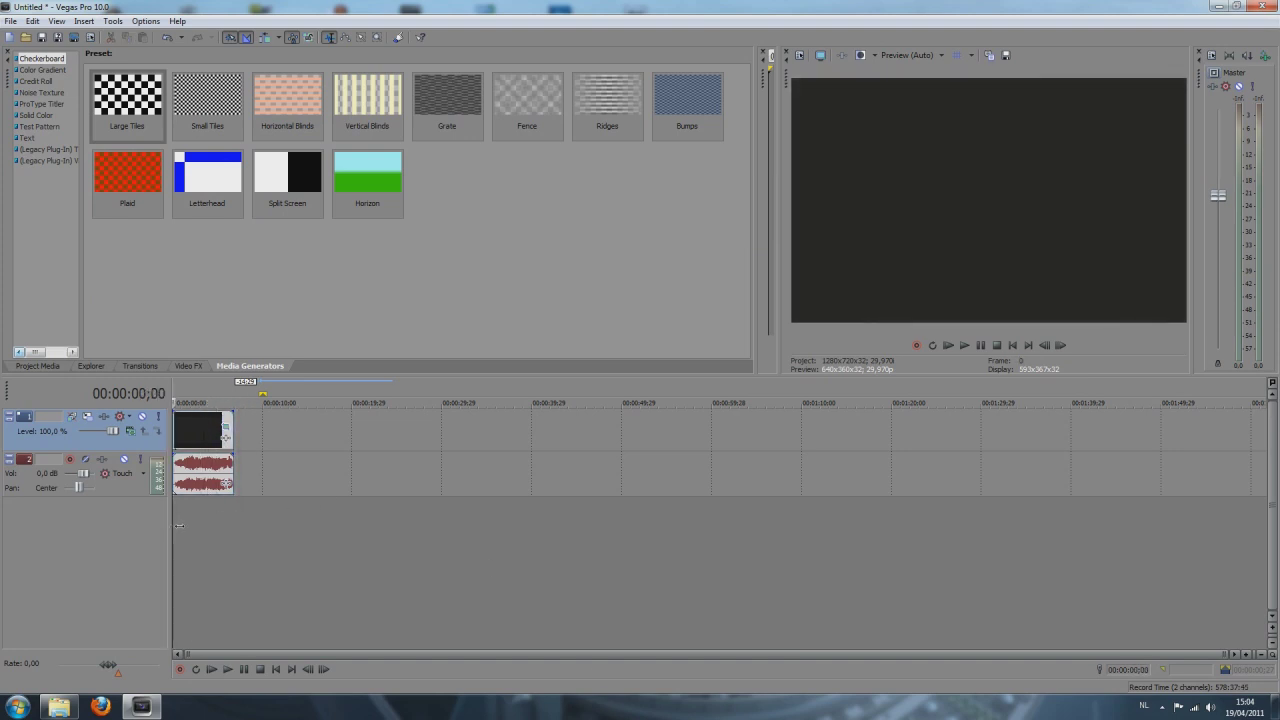
{"action": "key", "text": "space"}
{"action": "key", "text": "space"}
{"action": "key", "text": "alt+f"}
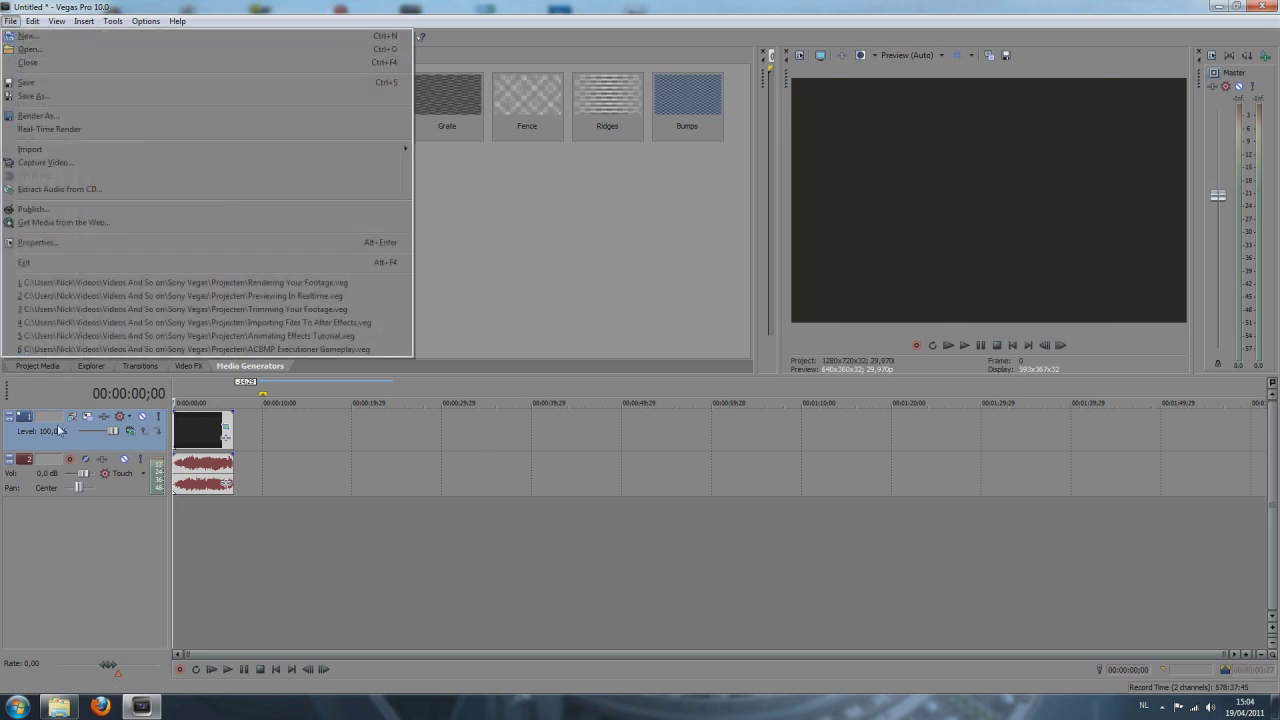
{"action": "left_click", "coordinate": [617, 378]}
{"action": "left_click_drag", "start_coordinate": [615, 383], "coordinate": [233, 383]}
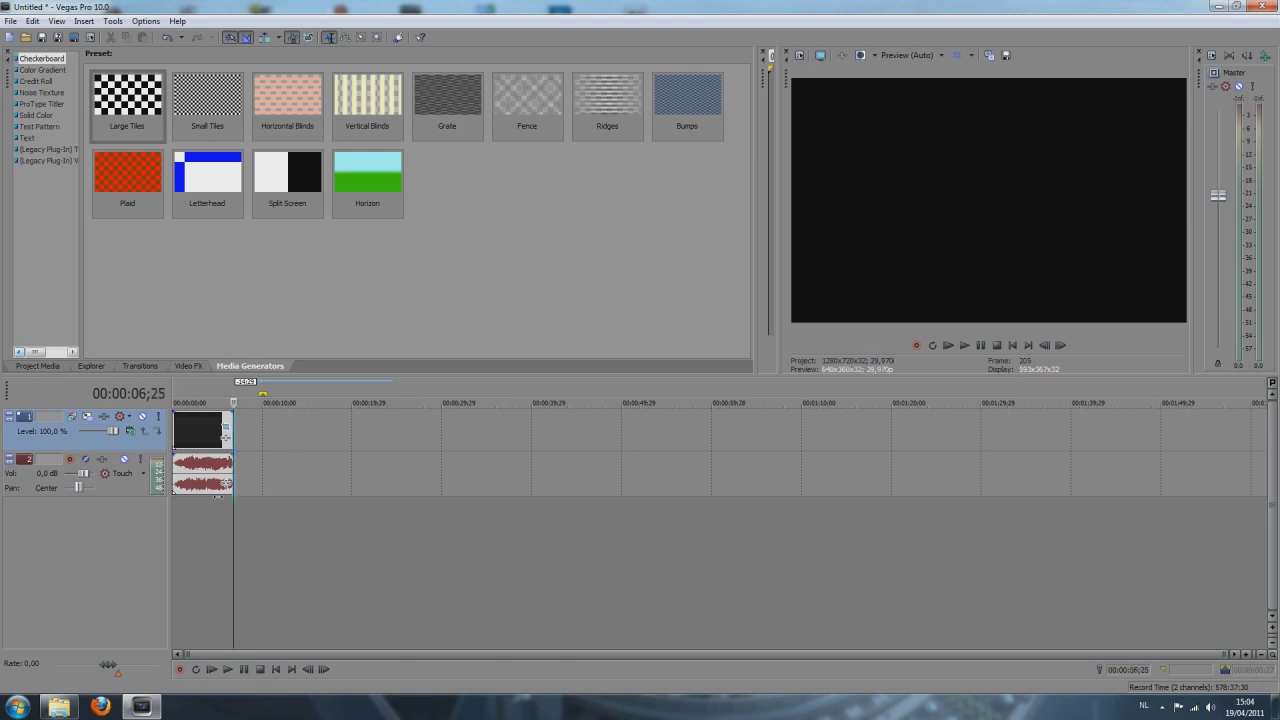
{"action": "key", "text": "ctrl+Home"}
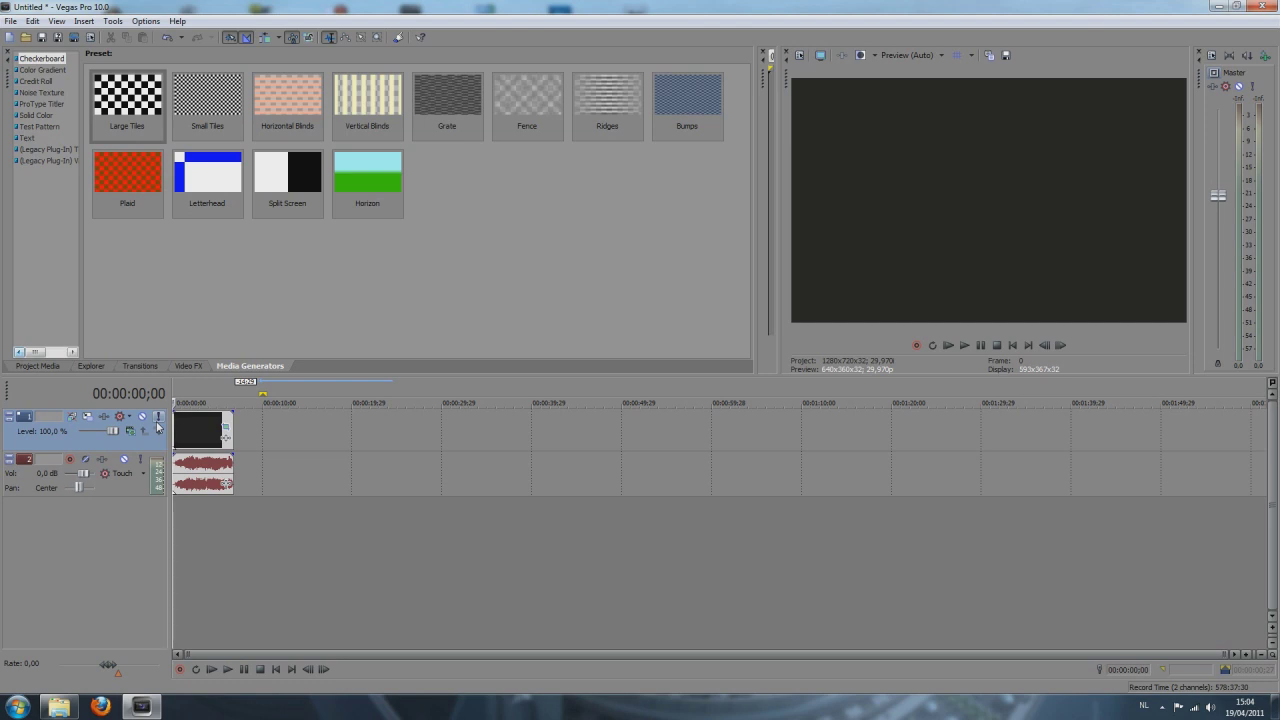
- Open Render As, keeping YoutubeHD template and Windows Media Video V11 file type
{"action": "left_click", "coordinate": [11, 21]}
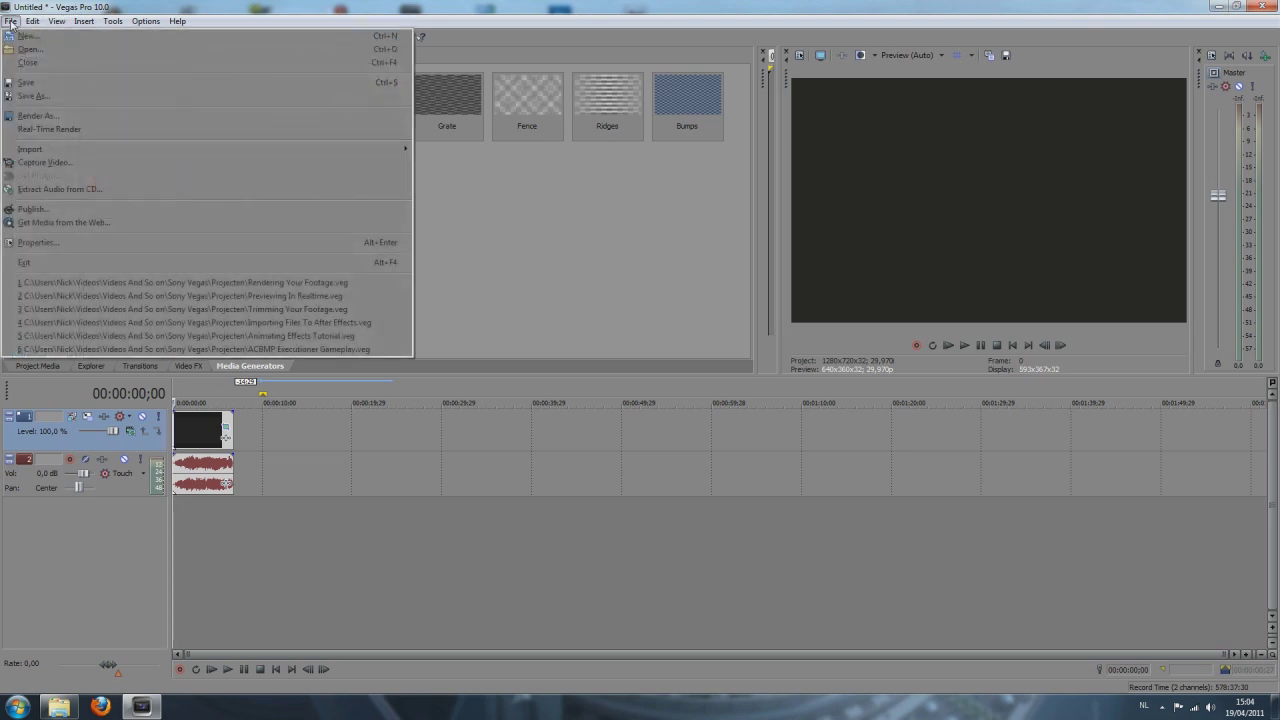
{"action": "left_click", "coordinate": [102, 115]}
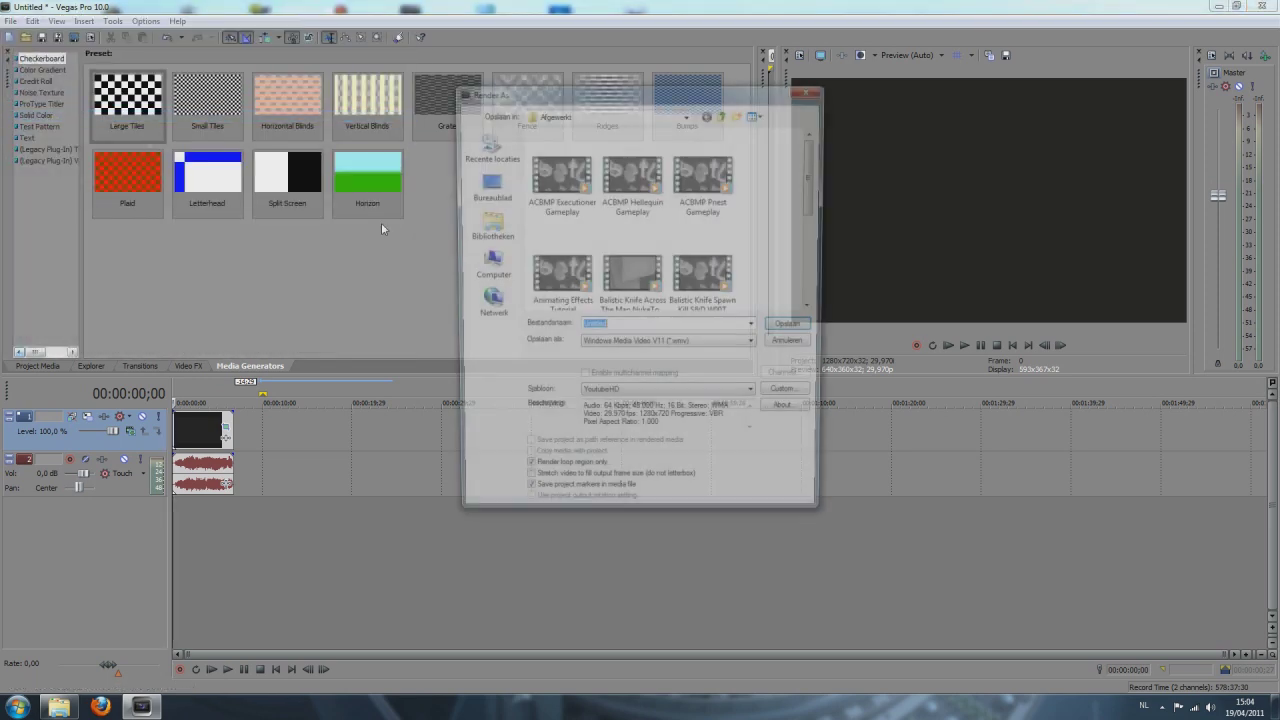
{"action": "left_click_drag", "start_coordinate": [730, 97], "coordinate": [734, 78]}
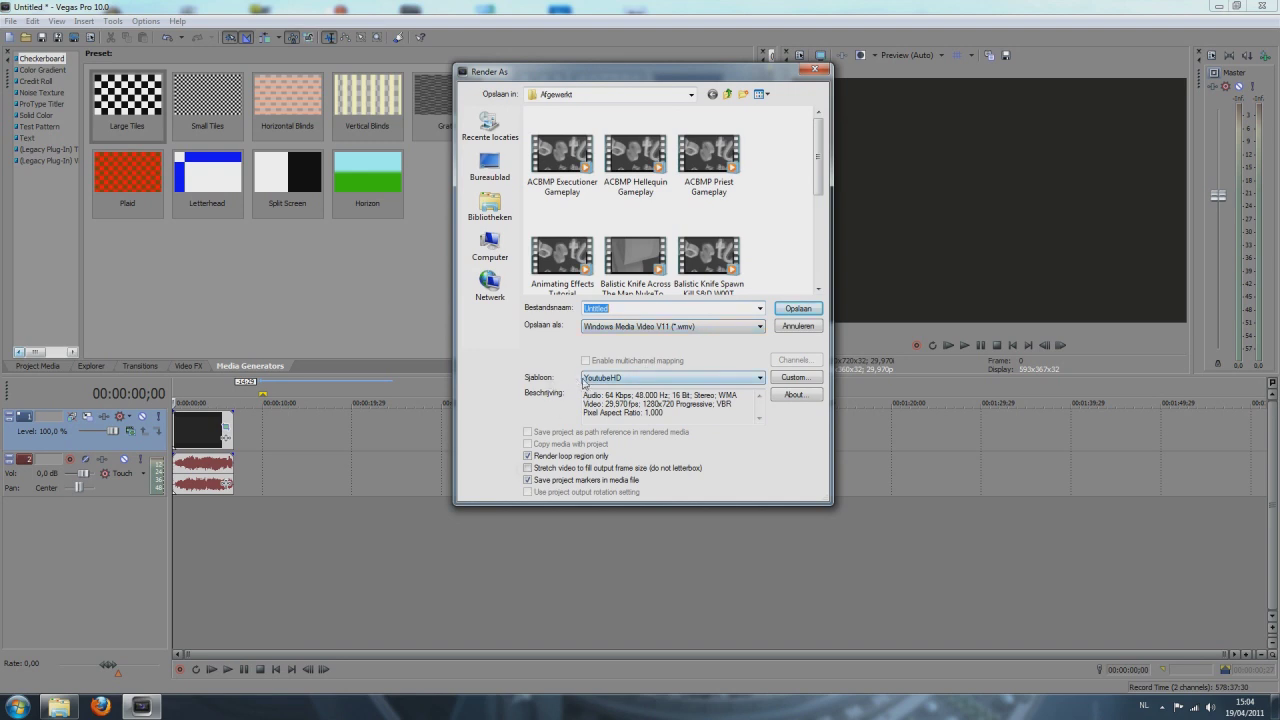
{"action": "left_click", "coordinate": [761, 377]}
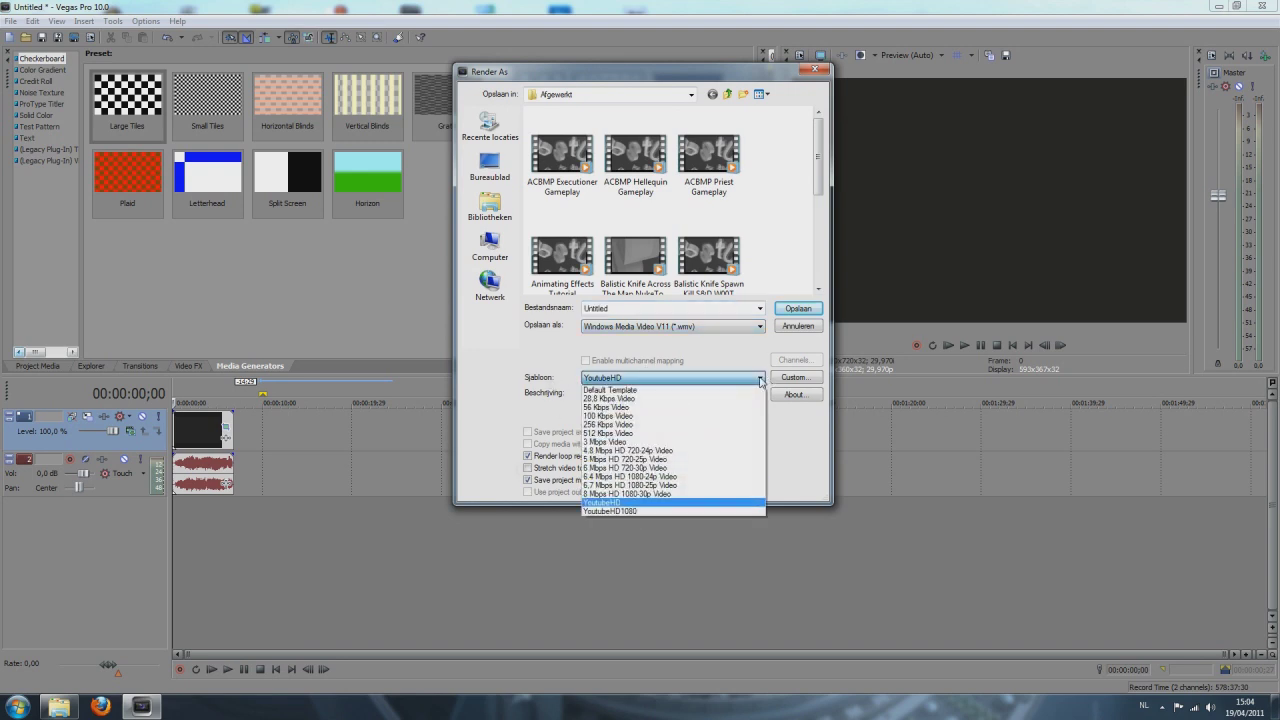
{"action": "left_click", "coordinate": [730, 352]}
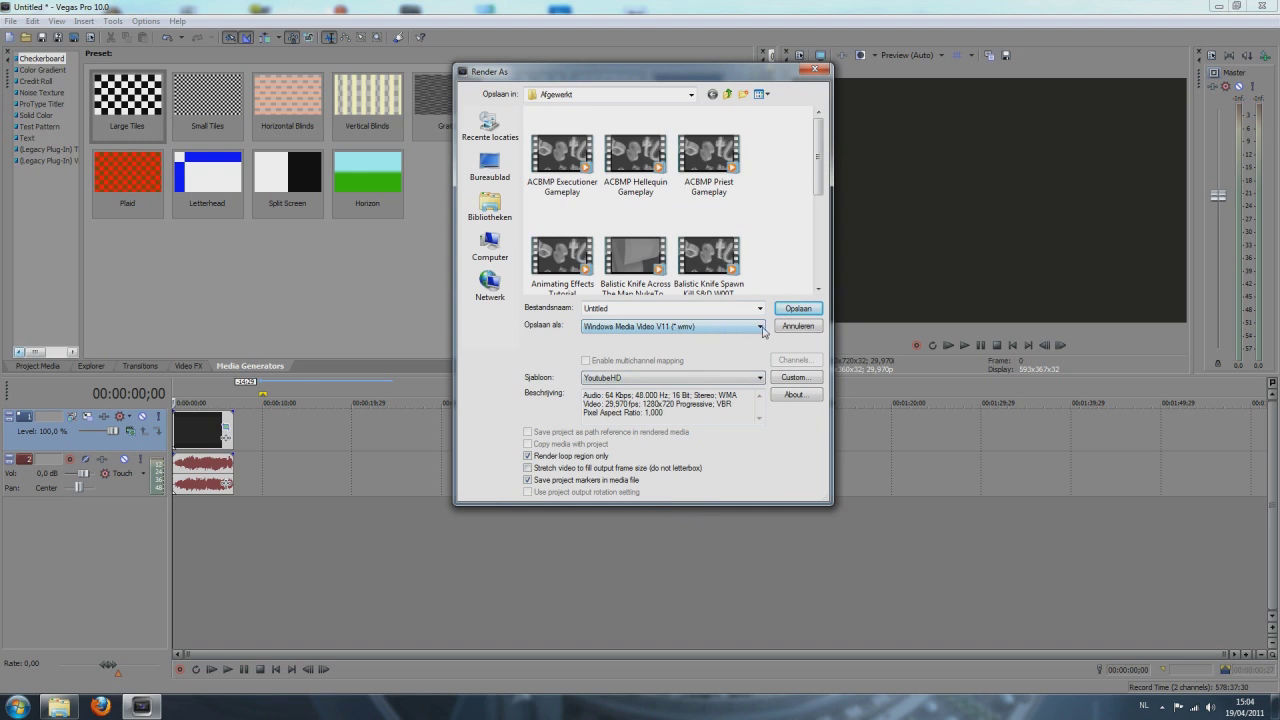
{"action": "left_click", "coordinate": [760, 327]}
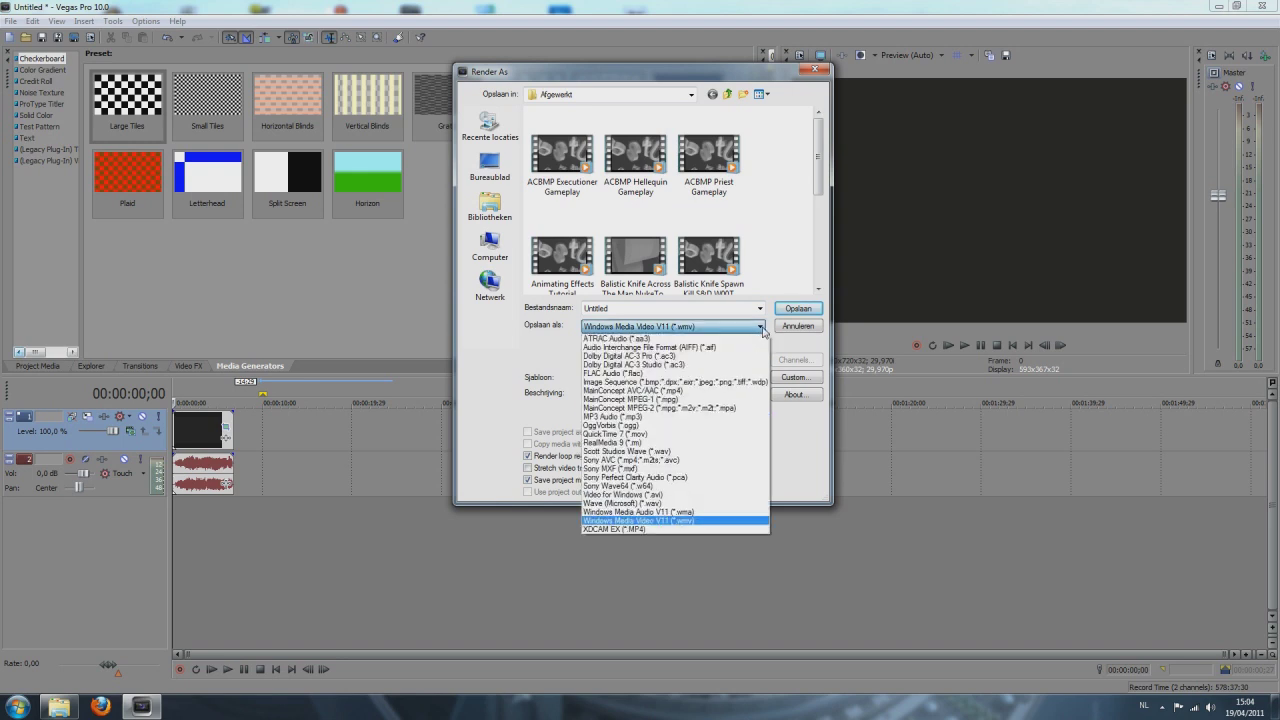
{"action": "left_click", "coordinate": [703, 521]}
- Change the render template to Default Template
{"action": "left_click", "coordinate": [705, 377]}
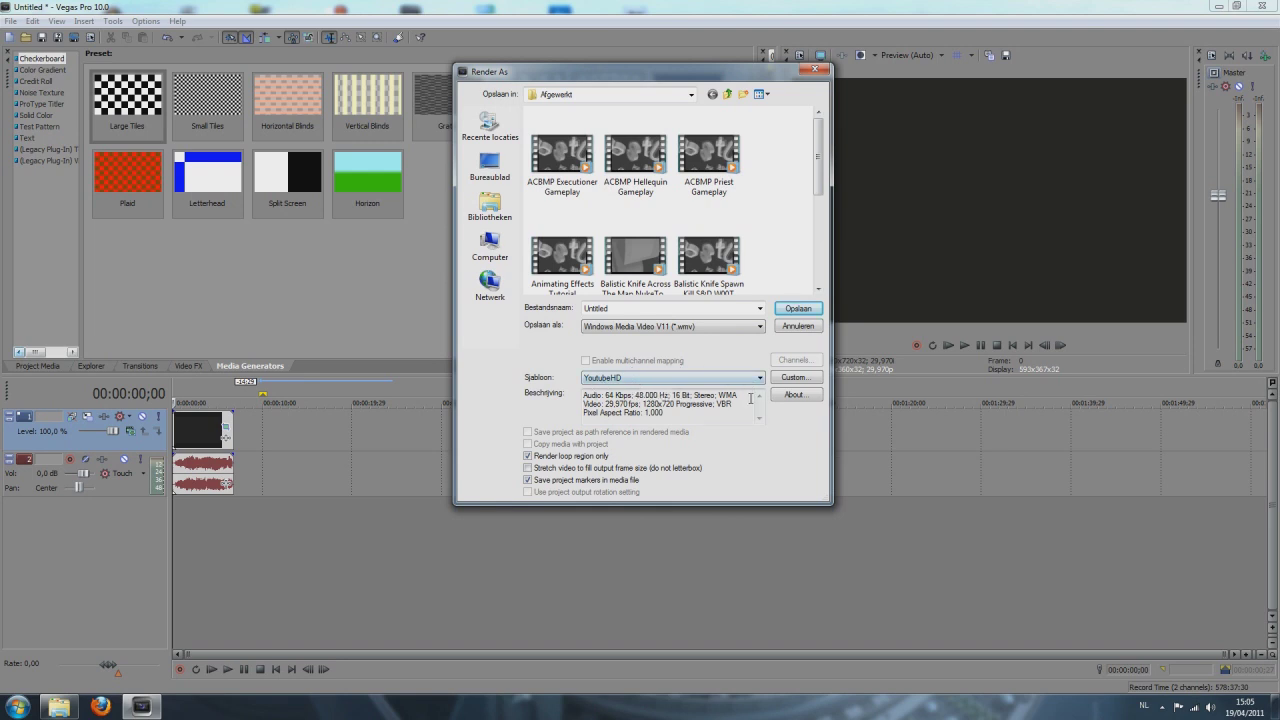
{"action": "left_click", "coordinate": [759, 379]}
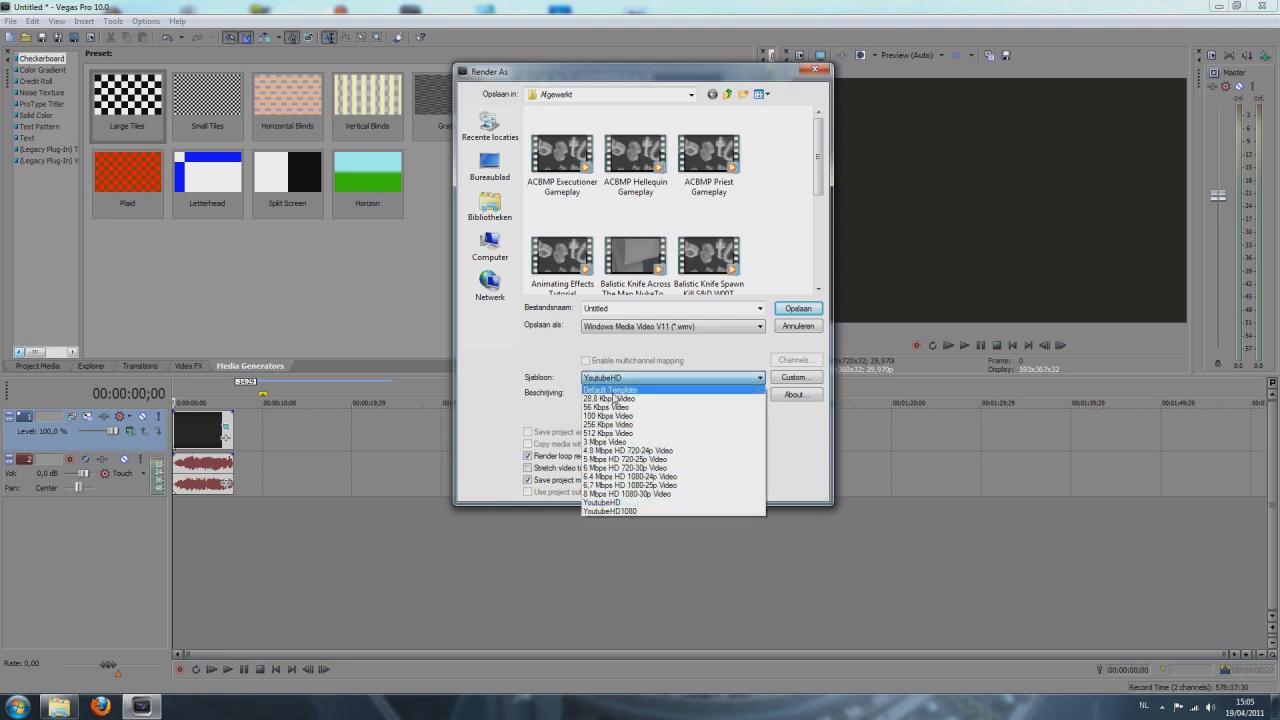
{"action": "left_click", "coordinate": [612, 390]}
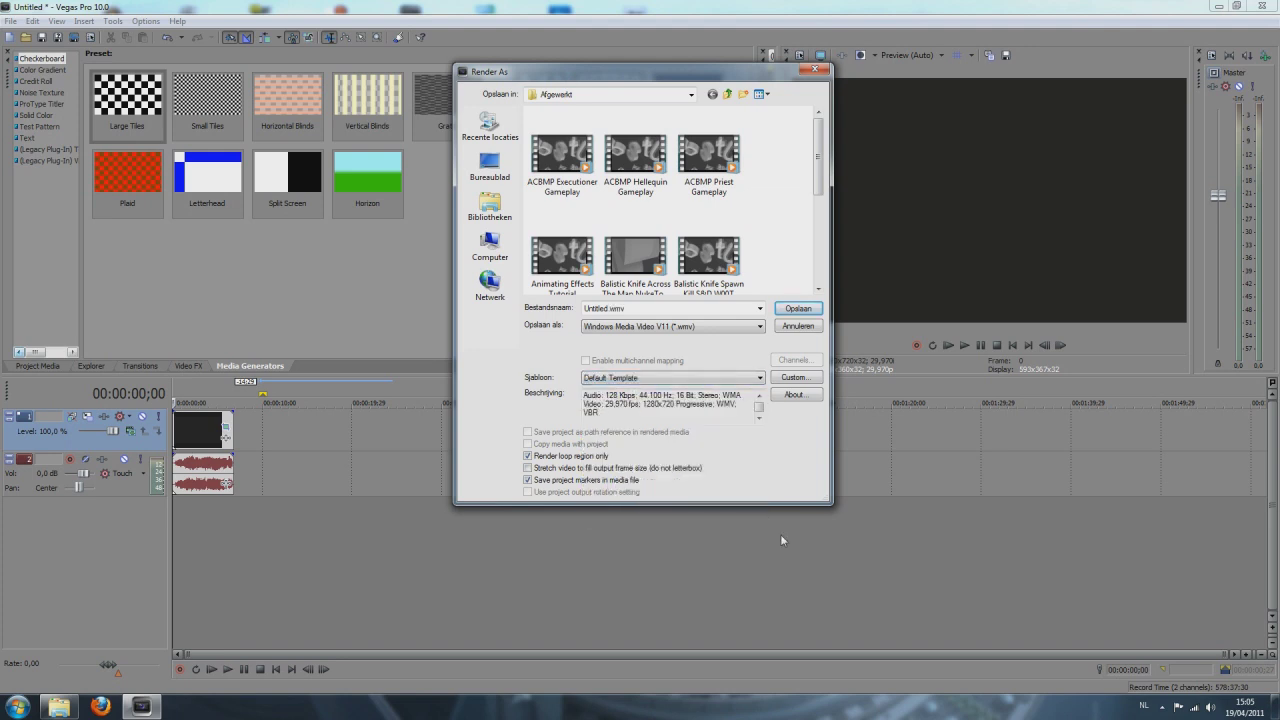
- Open the Default Template's custom settings and close them unchanged
{"action": "left_click", "coordinate": [795, 377]}
{"action": "left_click_drag", "start_coordinate": [724, 88], "coordinate": [1146, 96]}
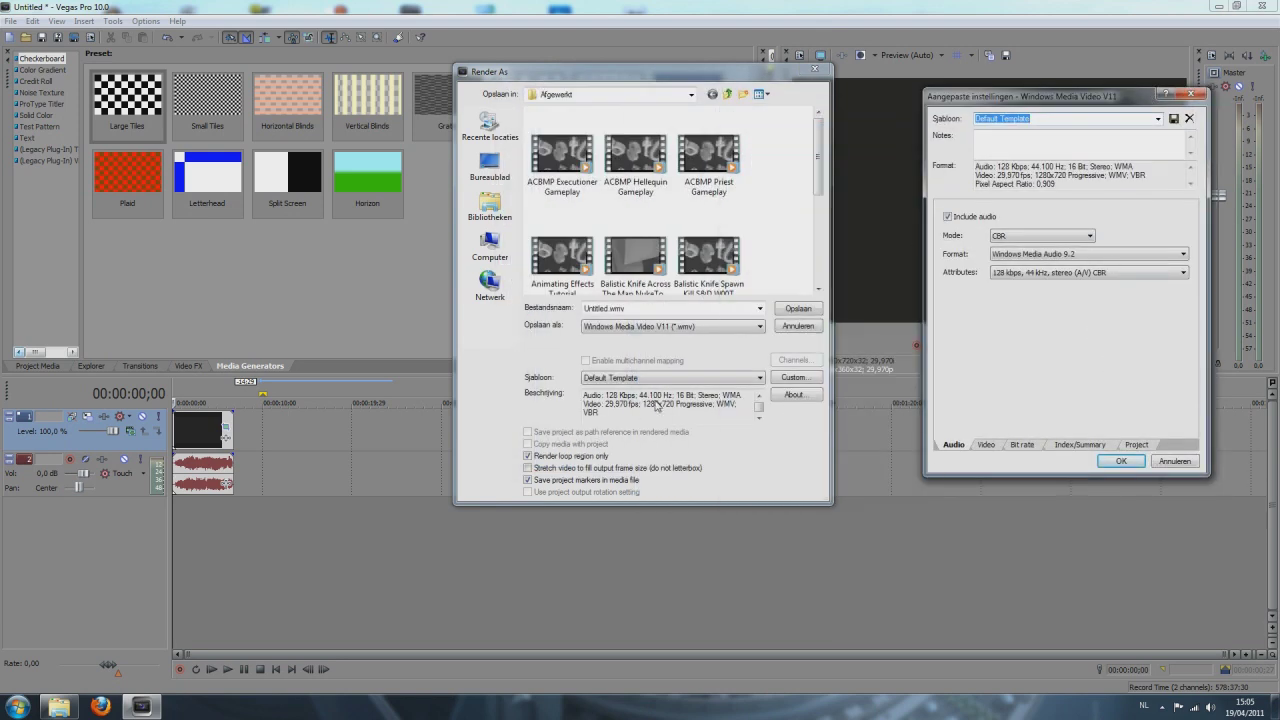
{"action": "left_click", "coordinate": [1175, 461]}
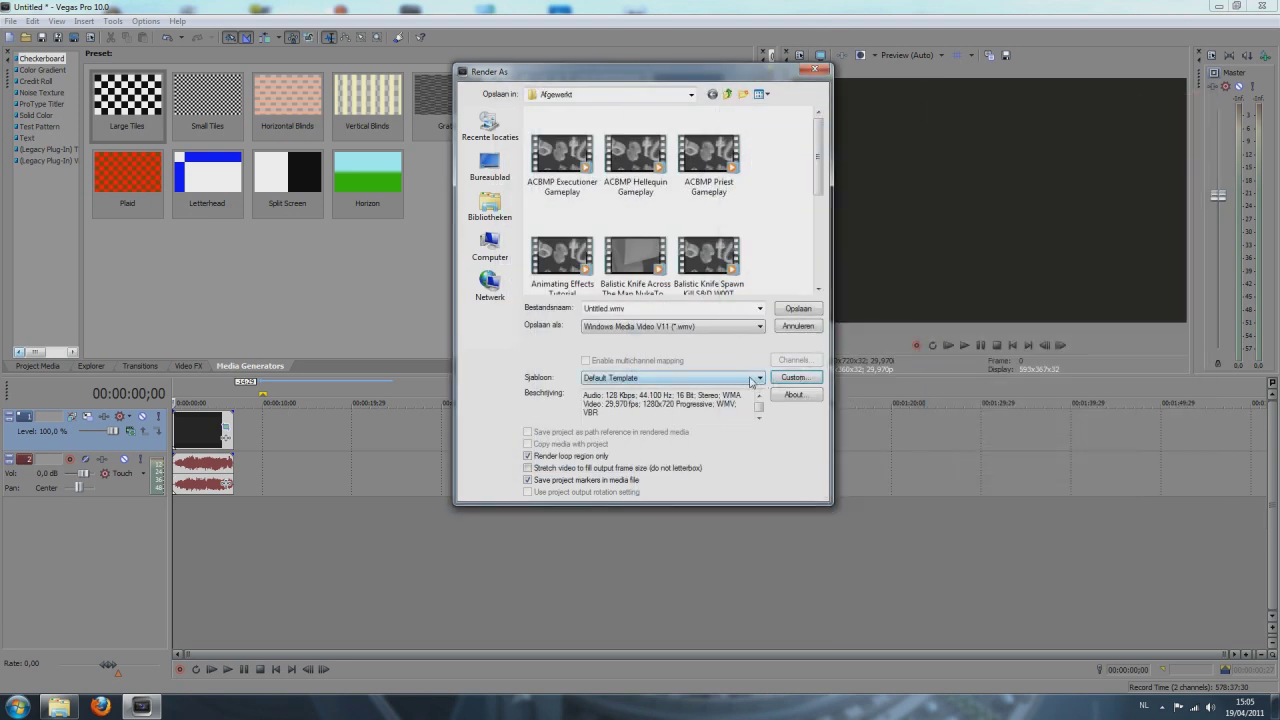
- Select the YoutubeHD template, open its custom settings, and view the Audio tab
{"action": "left_click", "coordinate": [756, 379]}
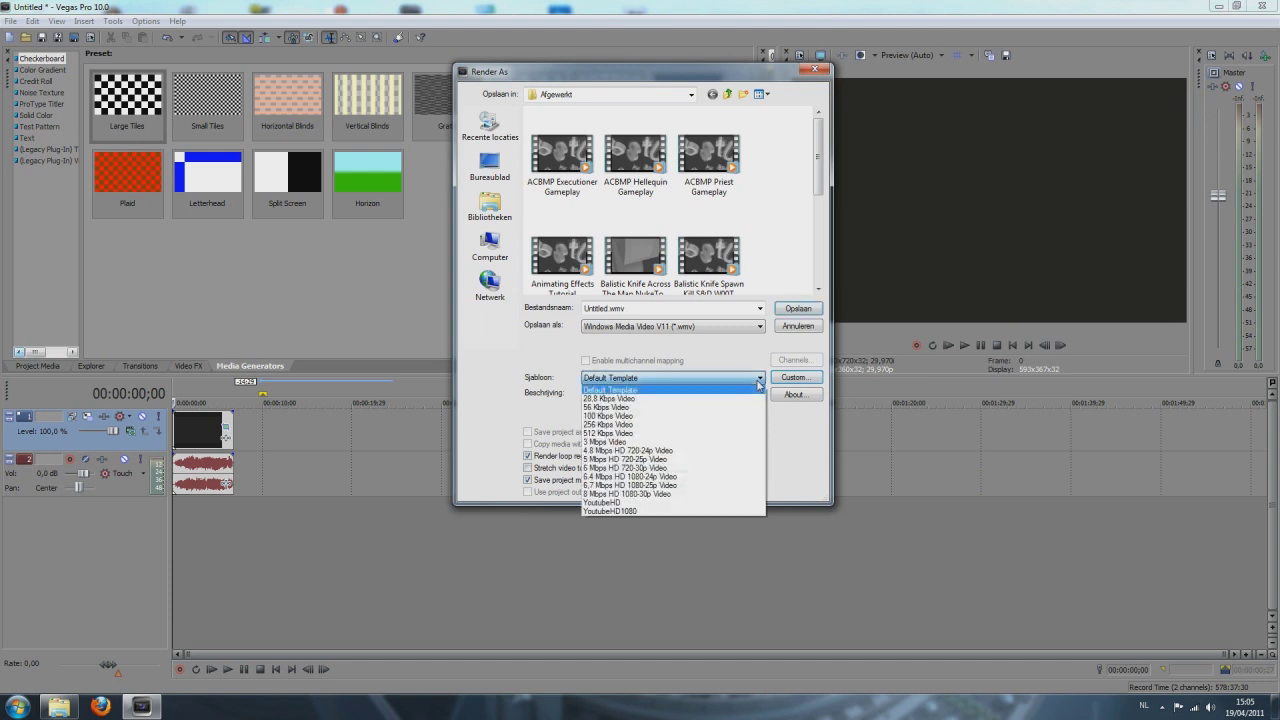
{"action": "left_click", "coordinate": [738, 503]}
{"action": "left_click", "coordinate": [816, 378]}
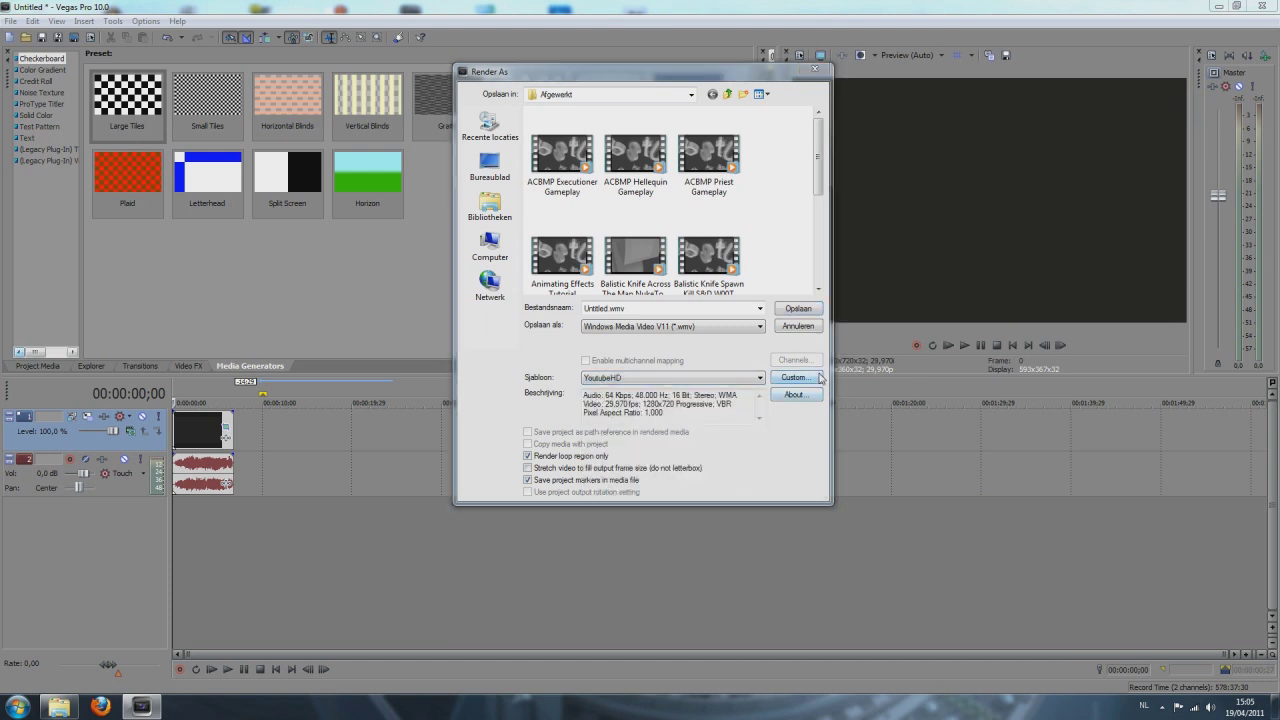
{"action": "left_click_drag", "start_coordinate": [648, 90], "coordinate": [494, 100]}
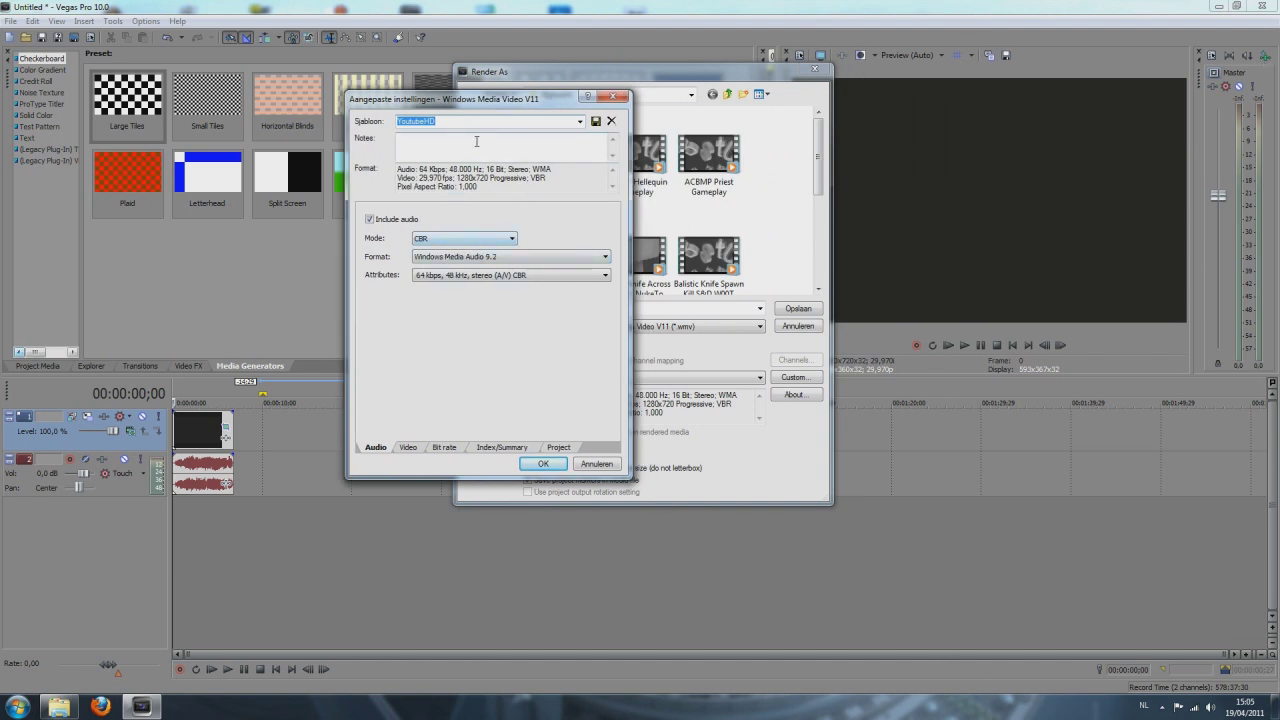
{"action": "left_click_drag", "start_coordinate": [478, 104], "coordinate": [372, 108]}
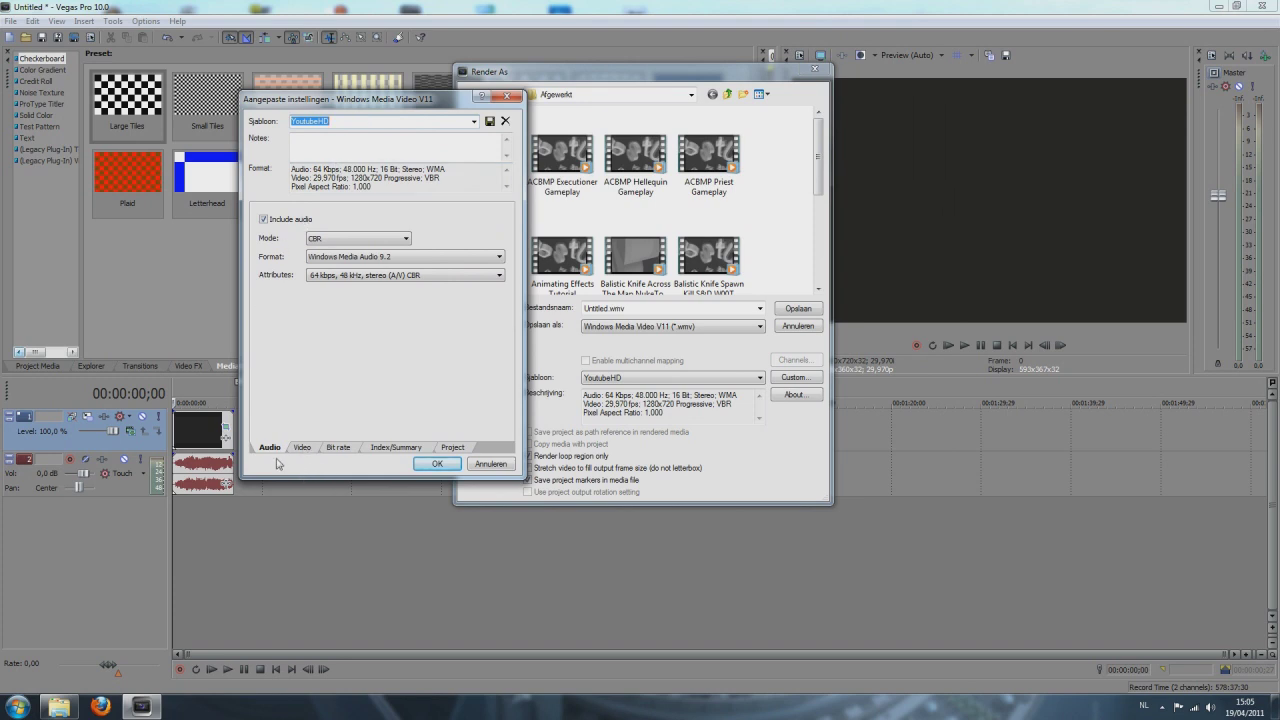
{"action": "left_click", "coordinate": [271, 449]}
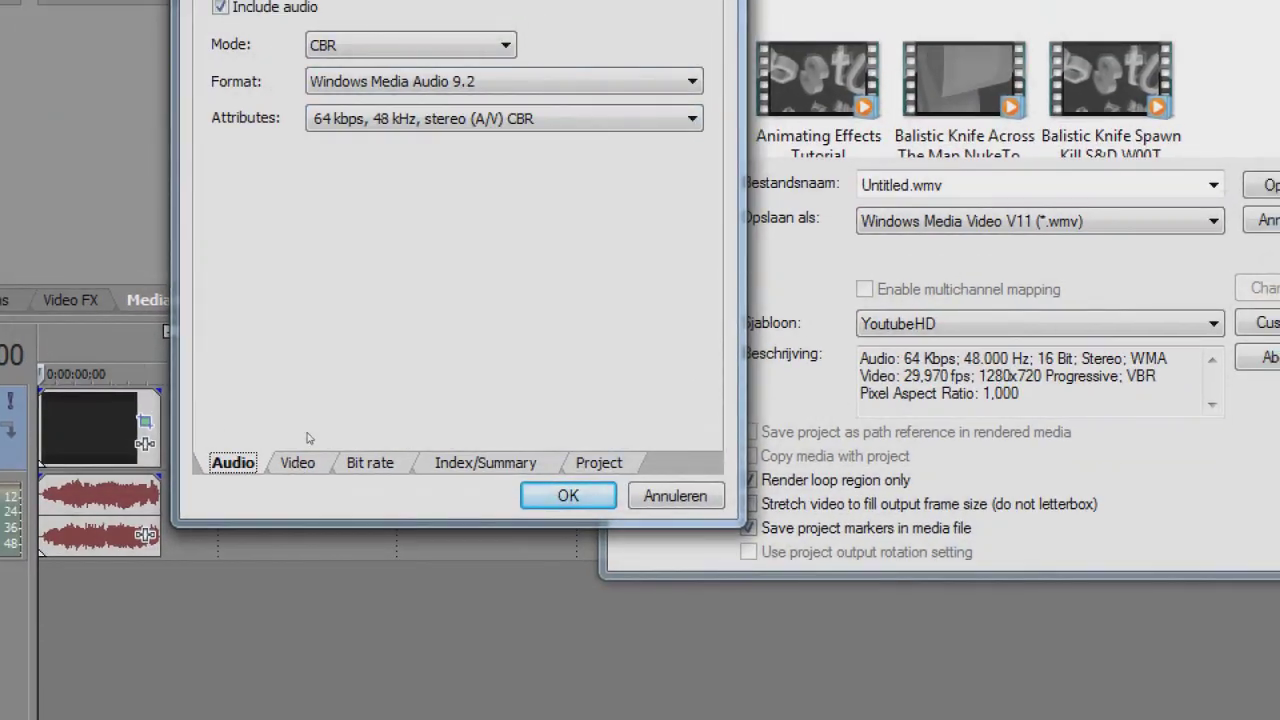
- On the Video tab, try a custom image size of 1920 by 1880
{"action": "left_click", "coordinate": [291, 617]}
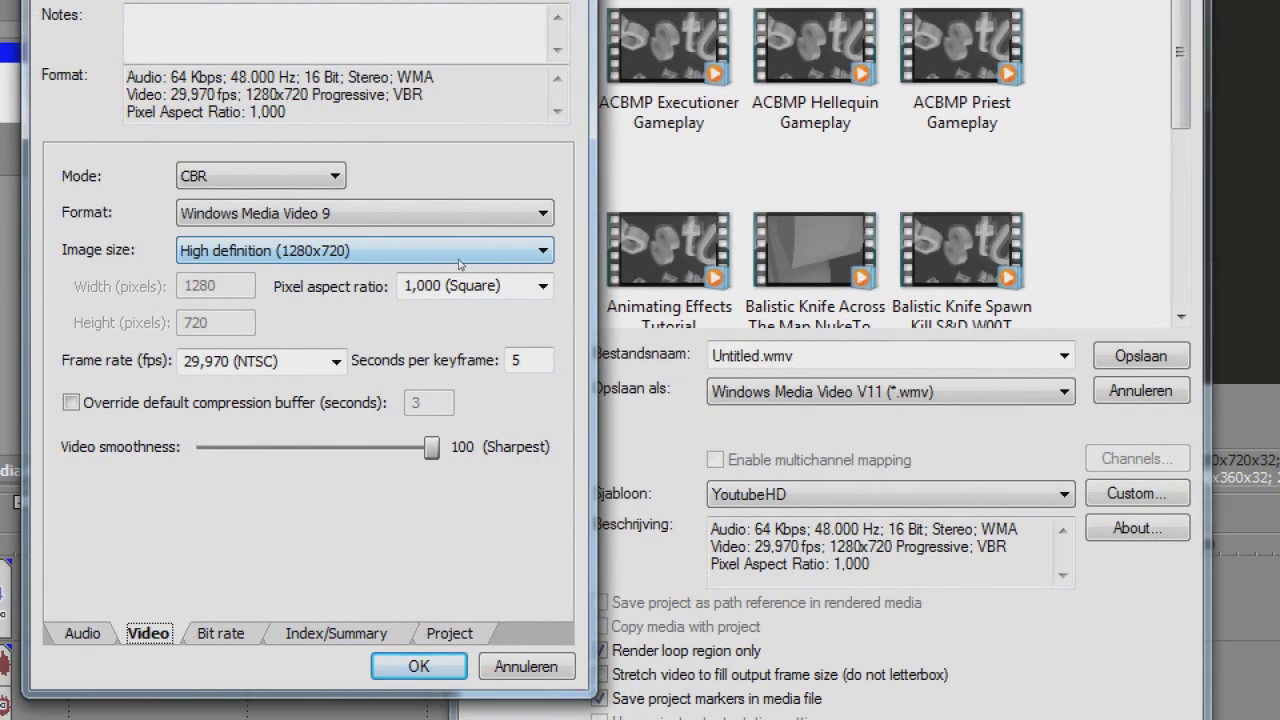
{"action": "left_click", "coordinate": [542, 260]}
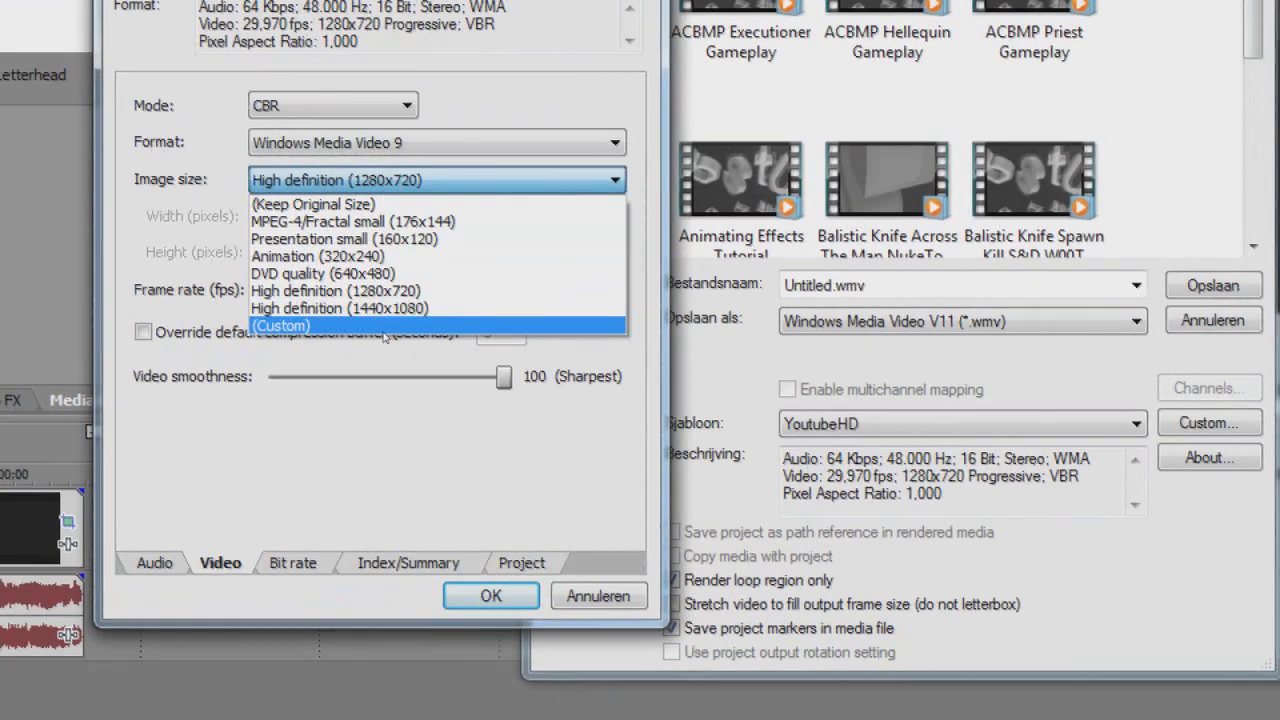
{"action": "left_click", "coordinate": [384, 332]}
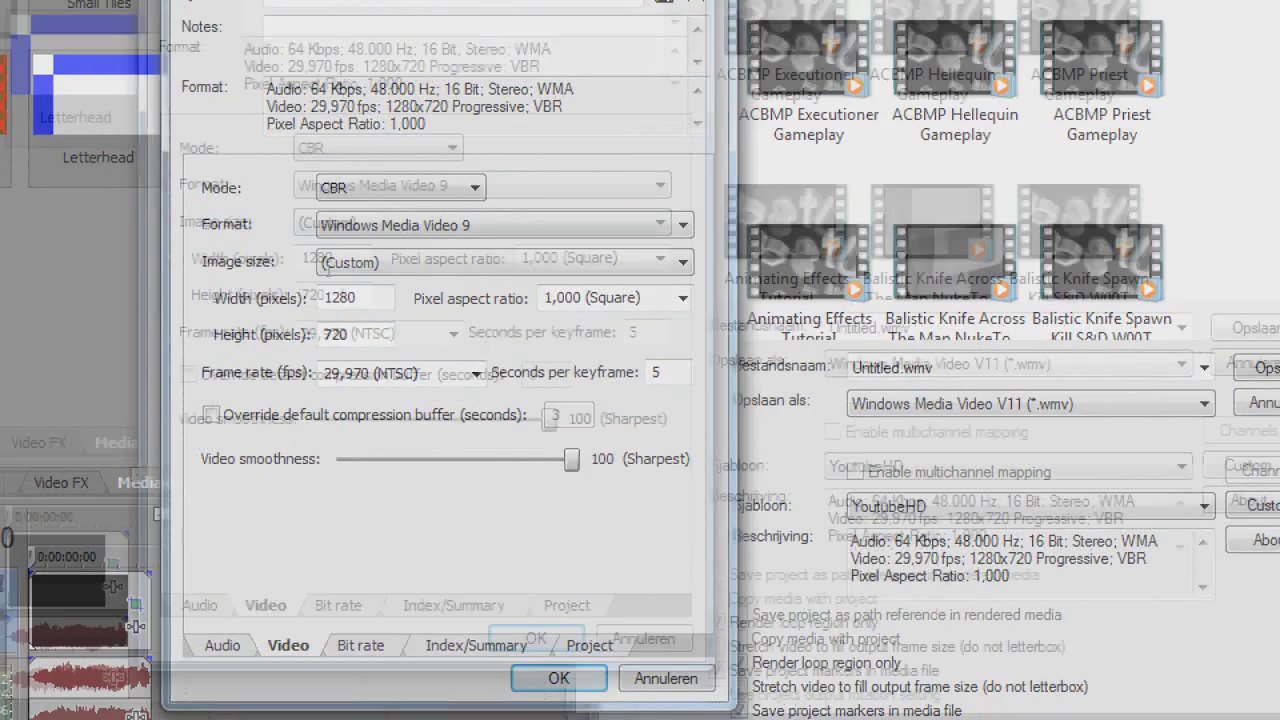
{"action": "left_click", "coordinate": [303, 217]}
{"action": "left_click_drag", "start_coordinate": [343, 273], "coordinate": [250, 284]}
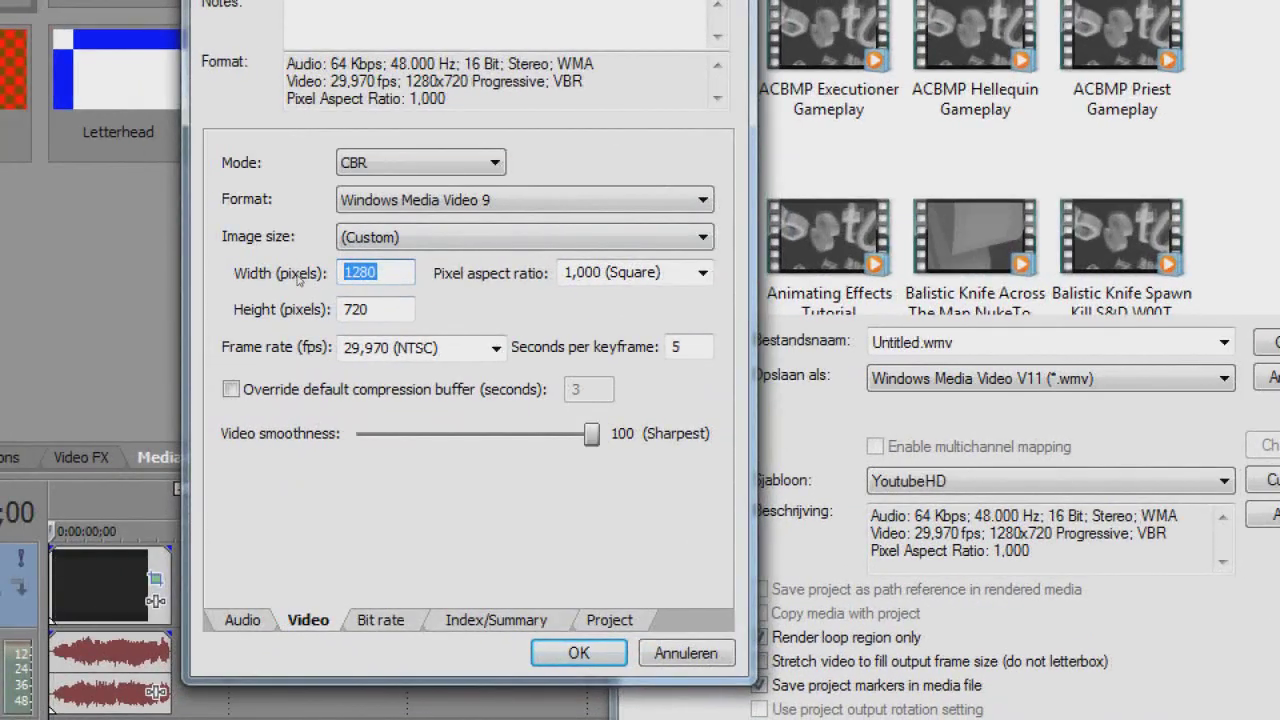
{"action": "type", "text": "1920"}
{"action": "key", "text": "Tab"}
{"action": "key", "text": "Tab"}
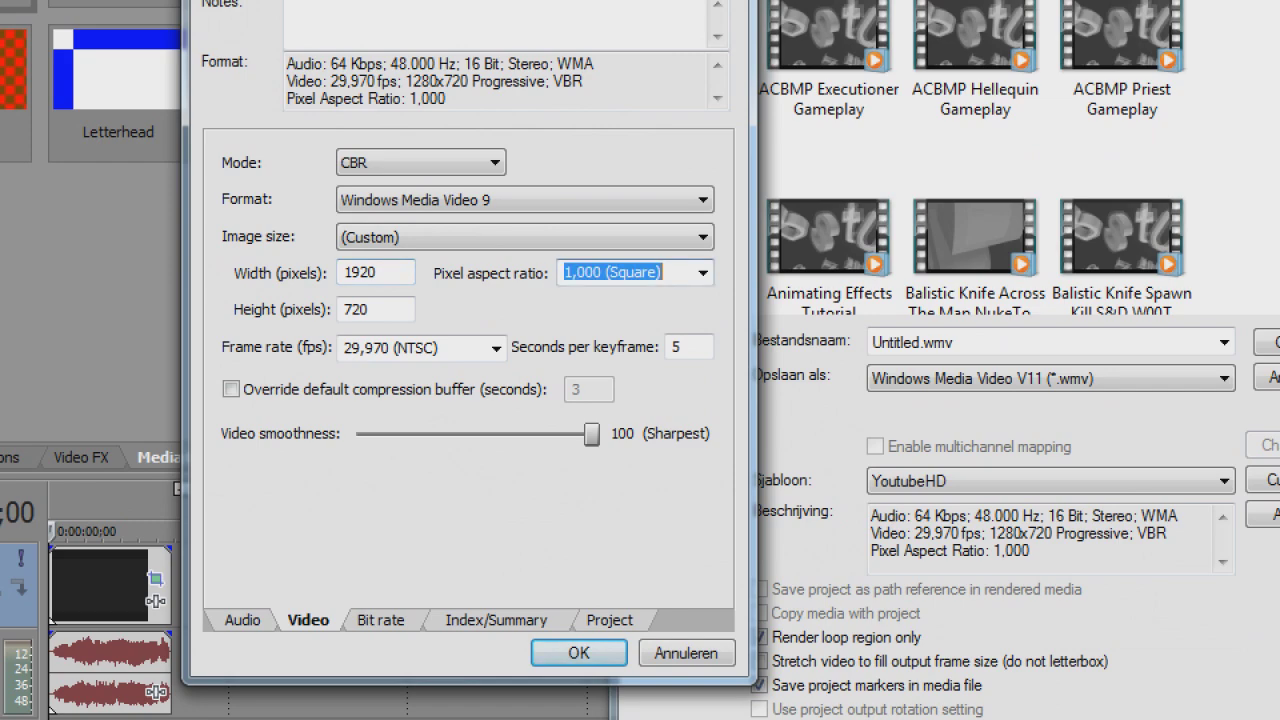
{"action": "type", "text": "18"}
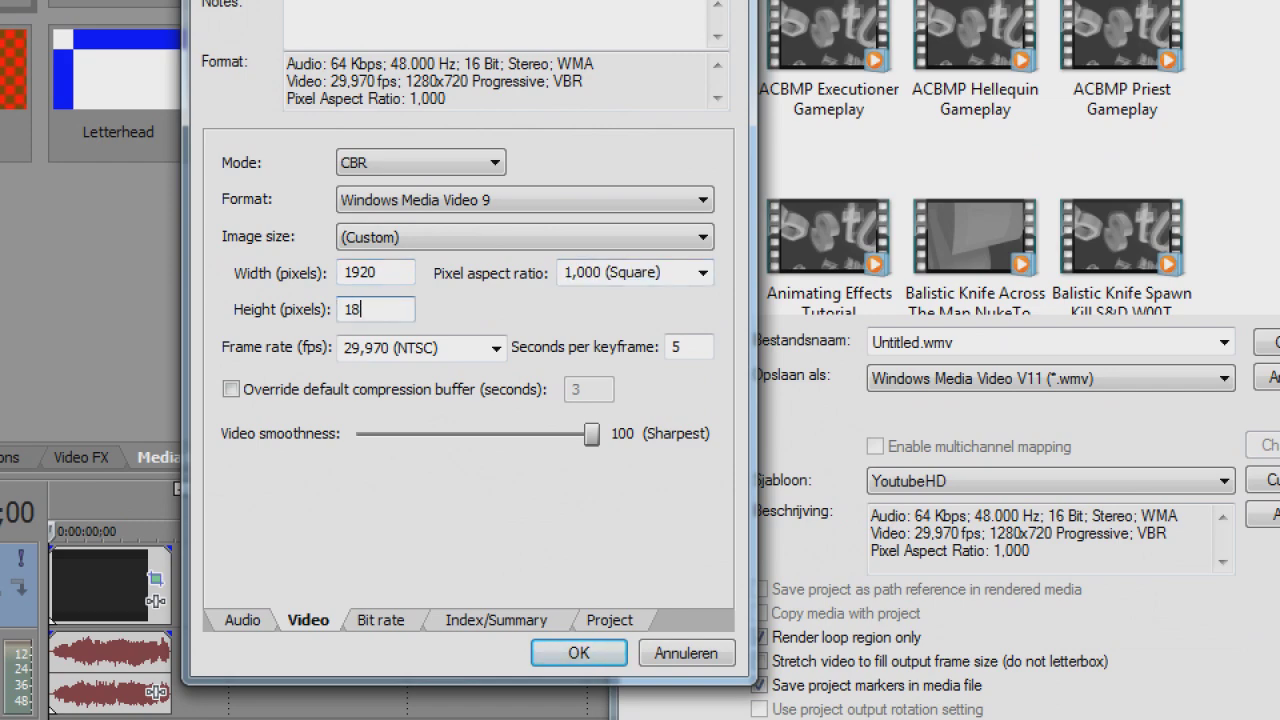
{"action": "type", "text": "80"}
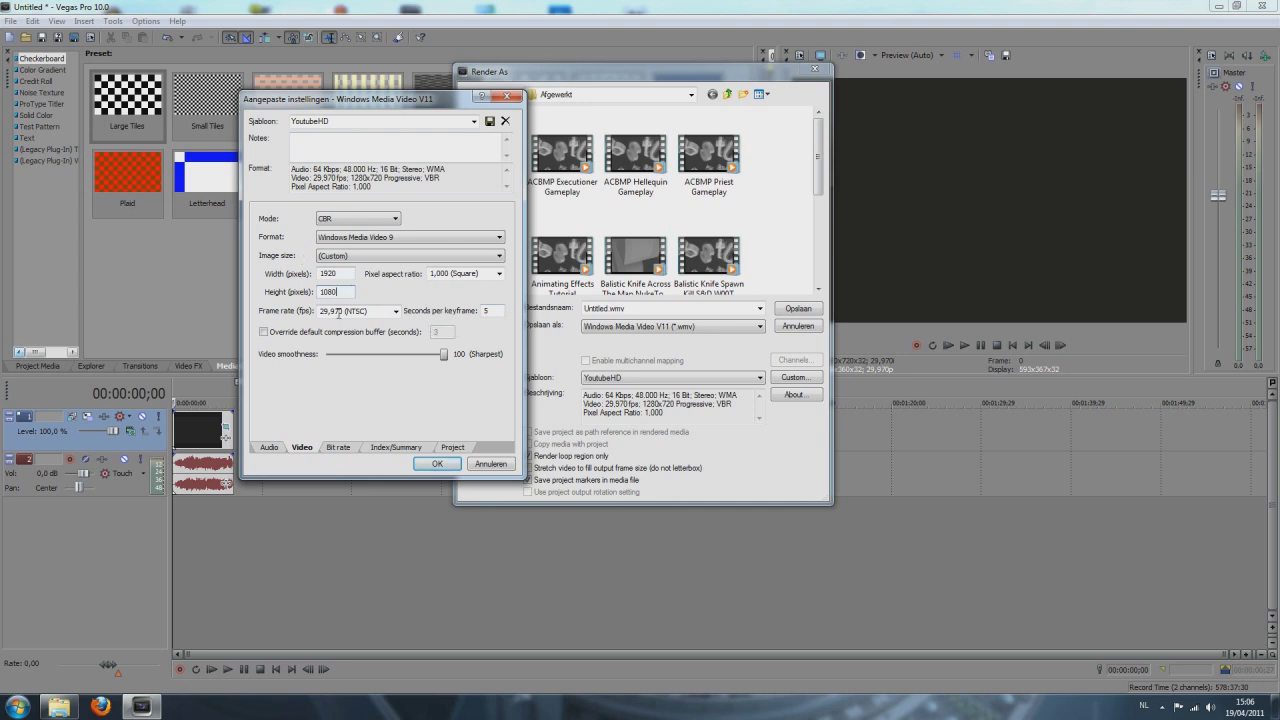
- Set image size back to High definition (1280x720) and check the pixel aspect ratio
{"action": "left_click", "coordinate": [362, 260]}
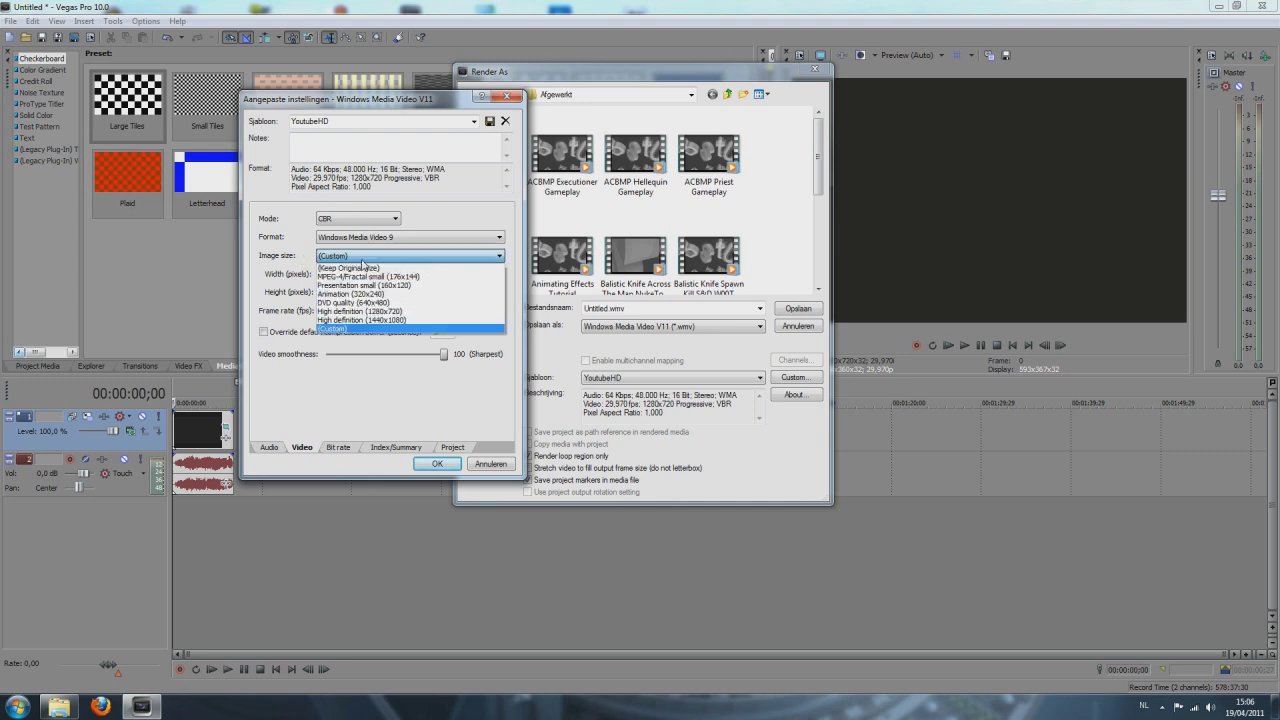
{"action": "left_click", "coordinate": [368, 312]}
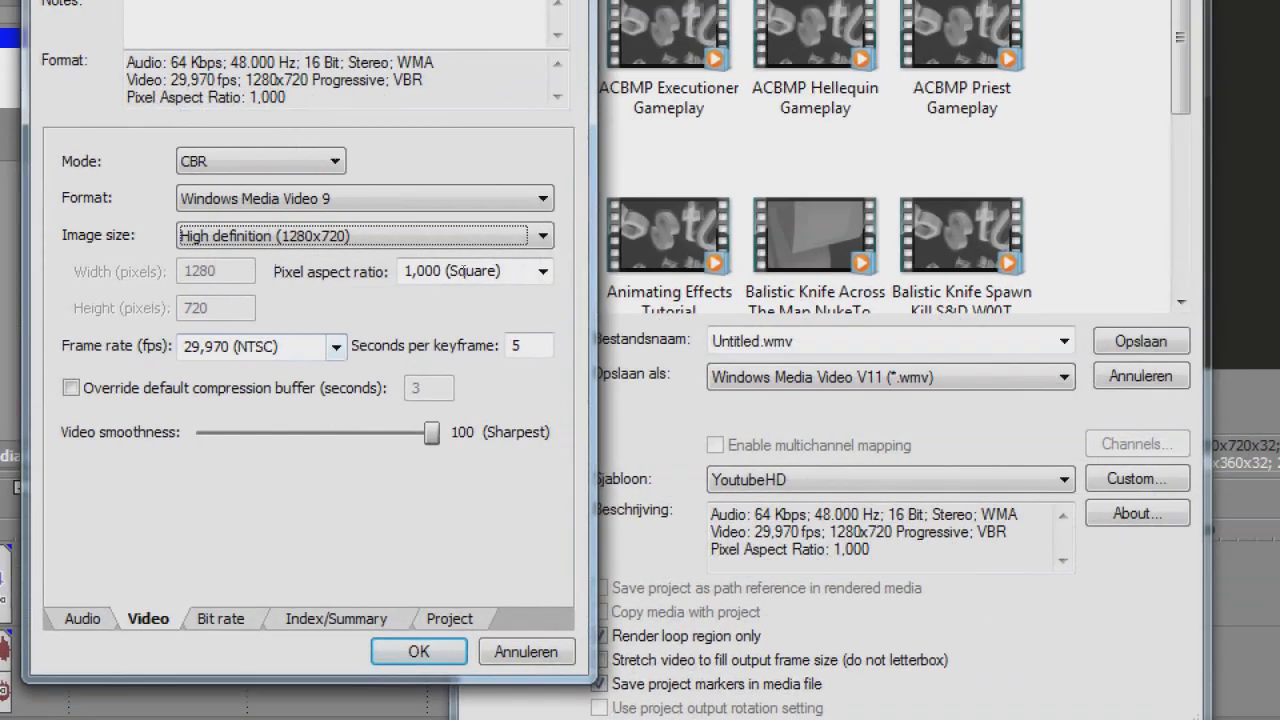
{"action": "left_click", "coordinate": [541, 272]}
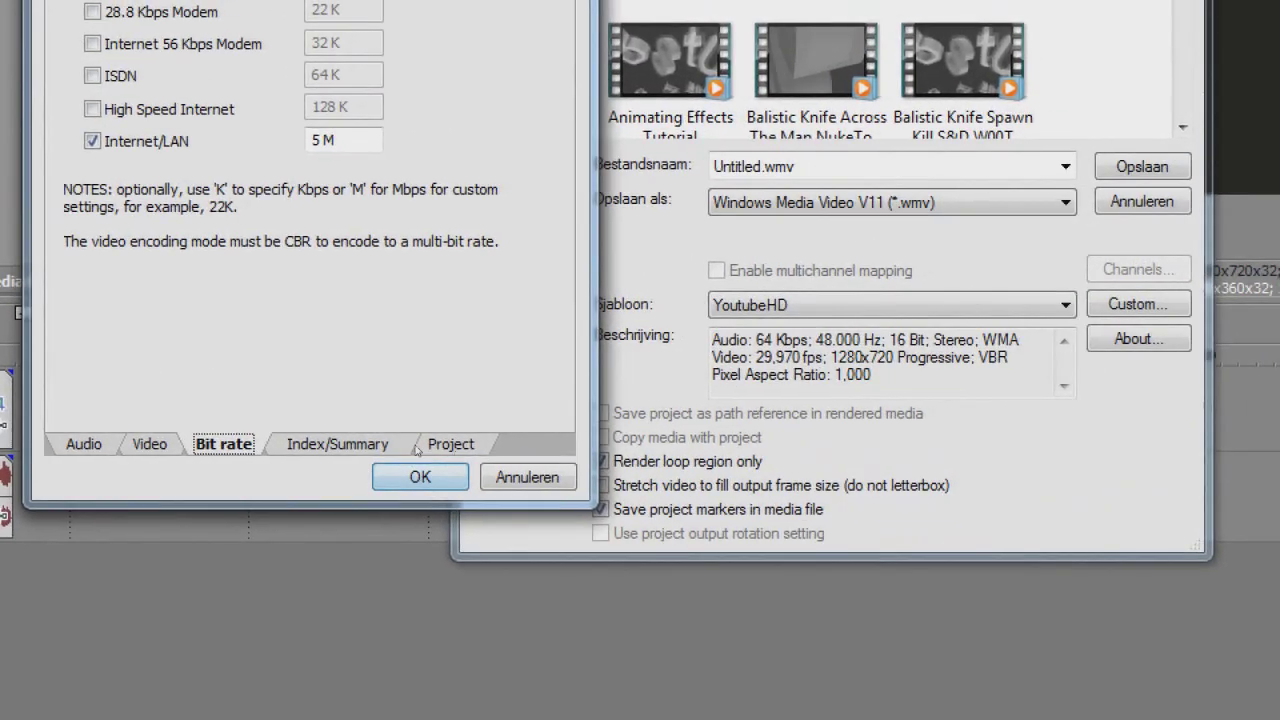
- Review Index/Summary and Project tabs, keep Best rendering quality, and select the template name
{"action": "left_click", "coordinate": [415, 599]}
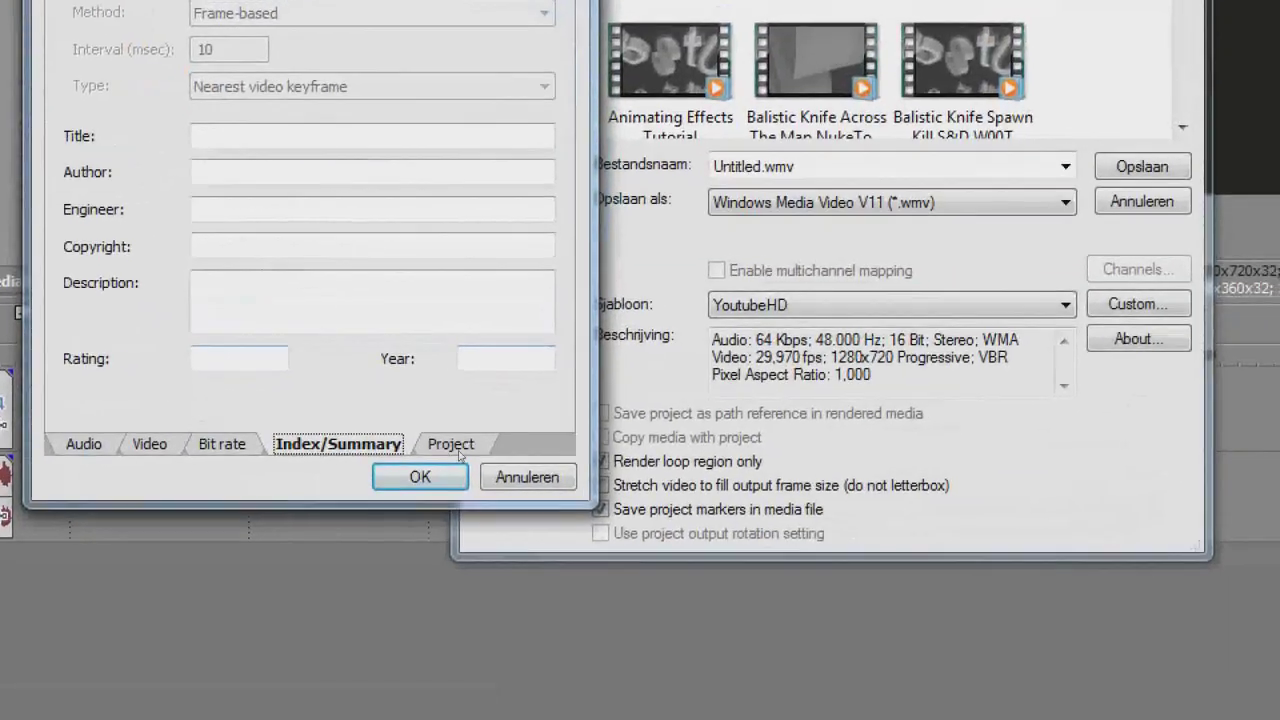
{"action": "left_click", "coordinate": [481, 461]}
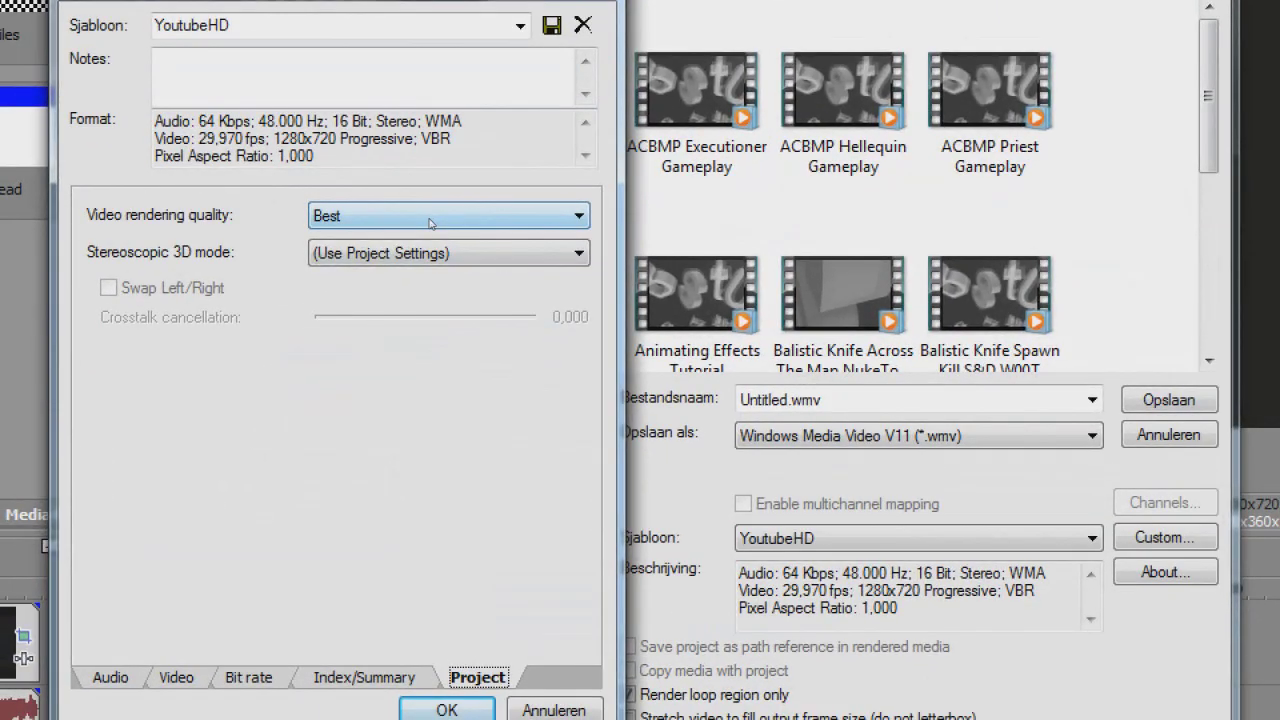
{"action": "left_click", "coordinate": [432, 216]}
{"action": "left_click", "coordinate": [432, 305]}
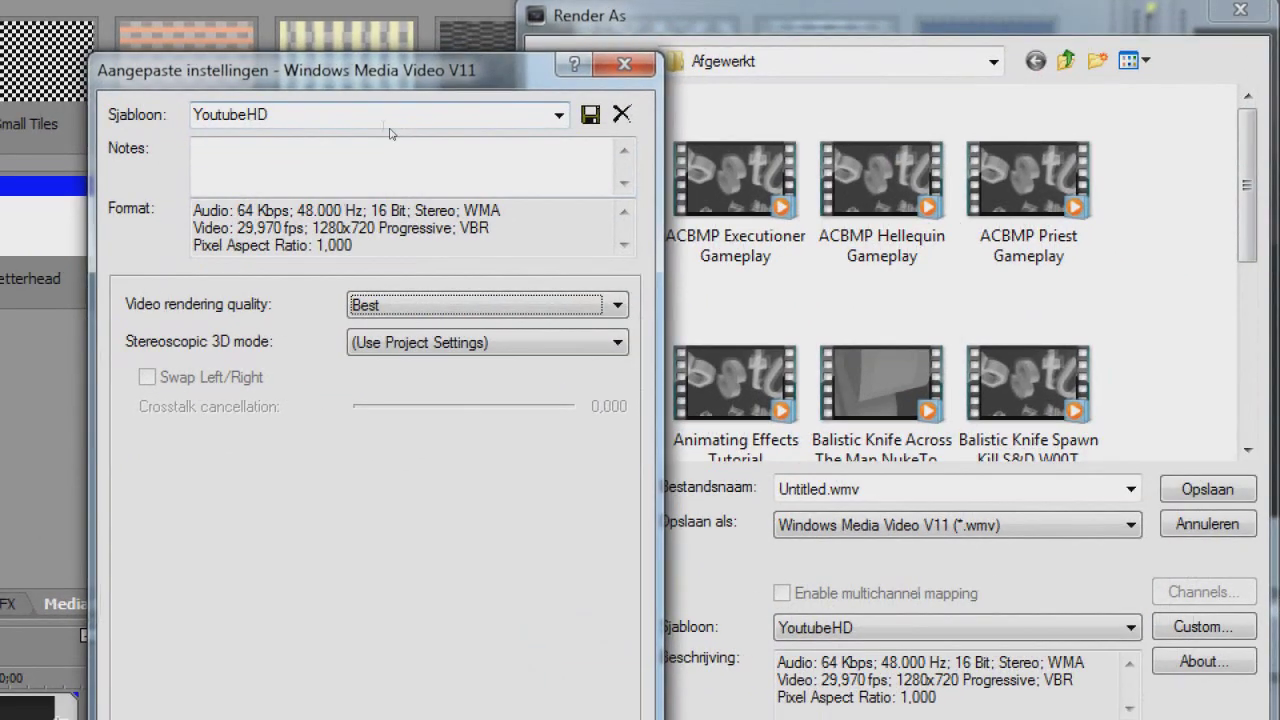
{"action": "double_click", "coordinate": [315, 112]}
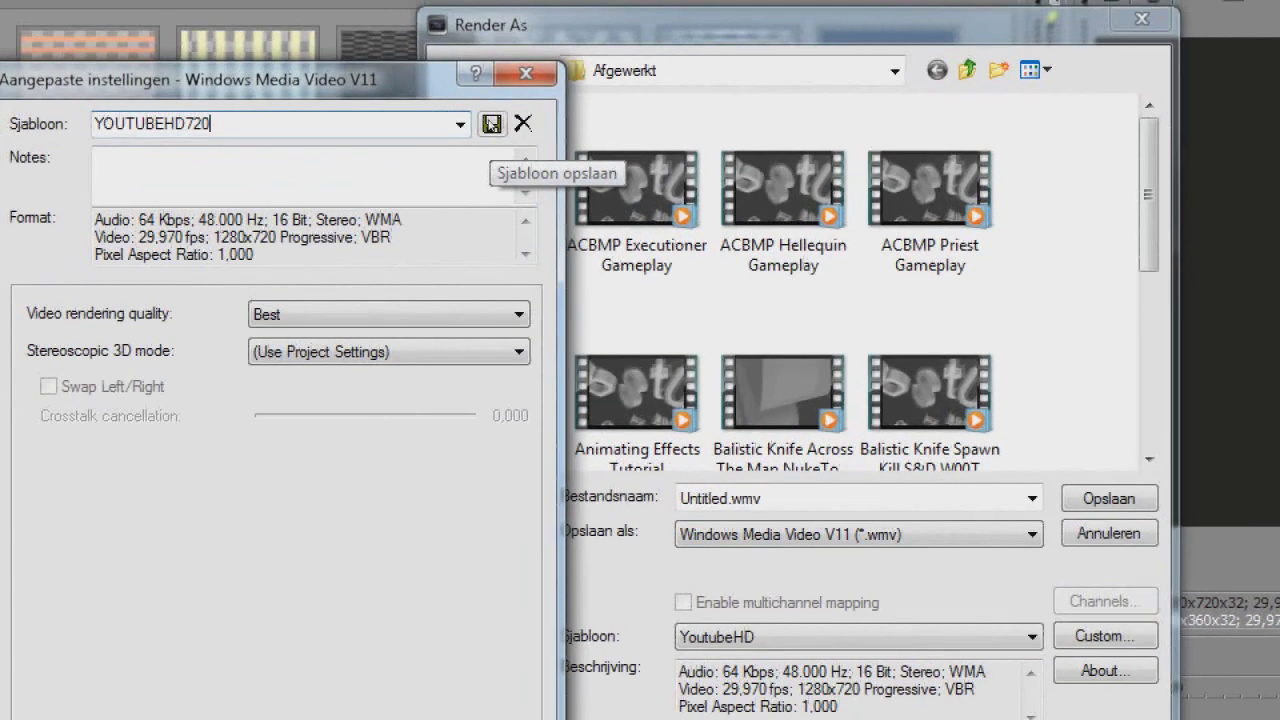
- Save the YOUTUBEHD720 template, keep Windows Media Video V11 output, and pick the saved template
{"action": "left_click", "coordinate": [492, 124]}
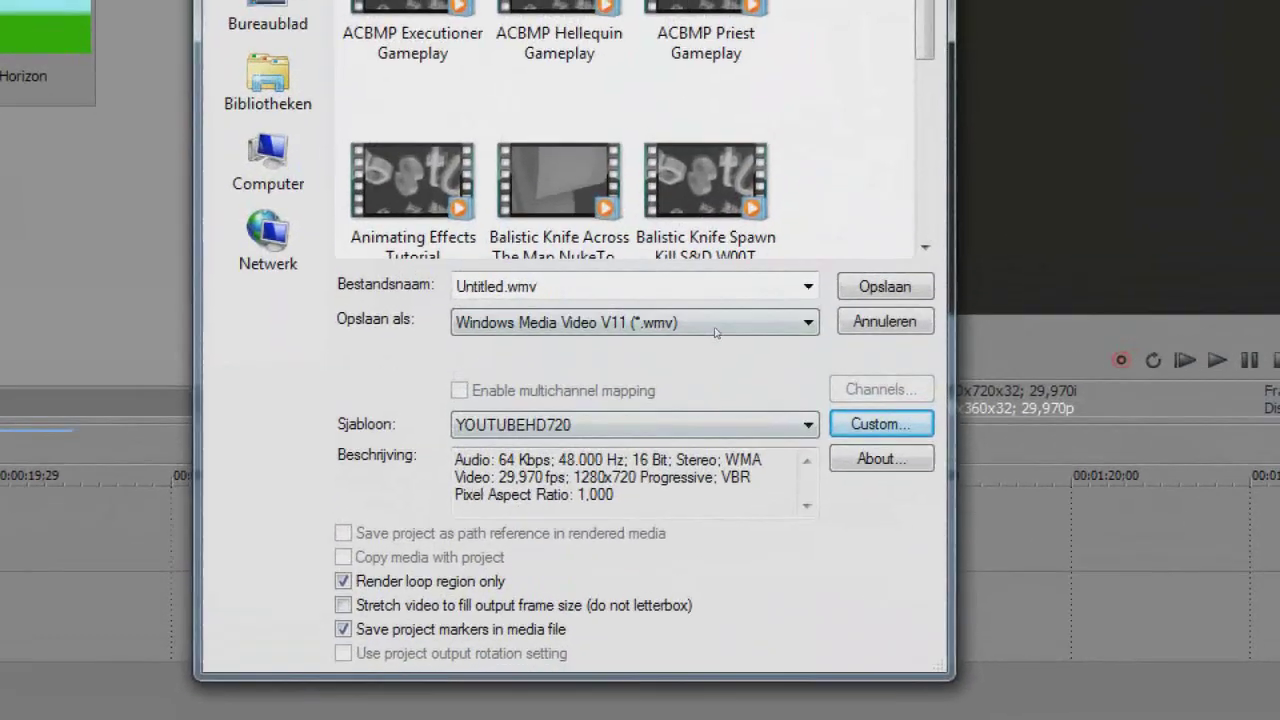
{"action": "left_click", "coordinate": [714, 347]}
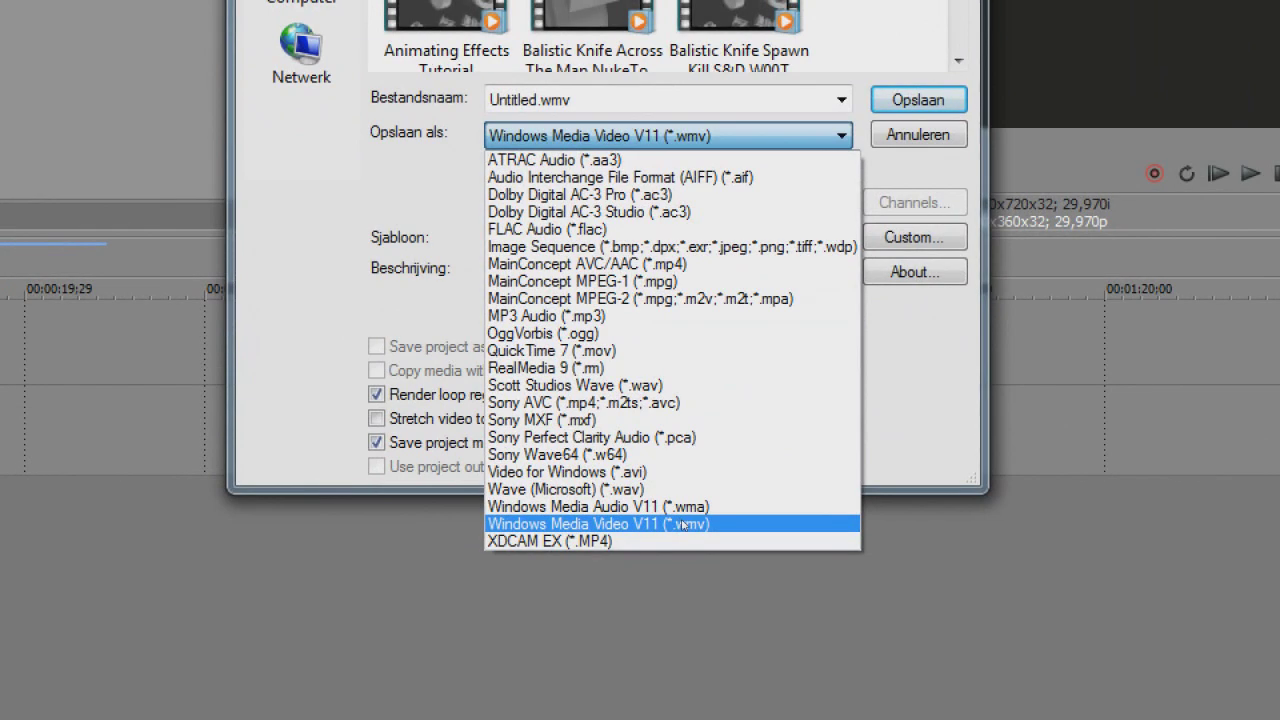
{"action": "left_click", "coordinate": [683, 524]}
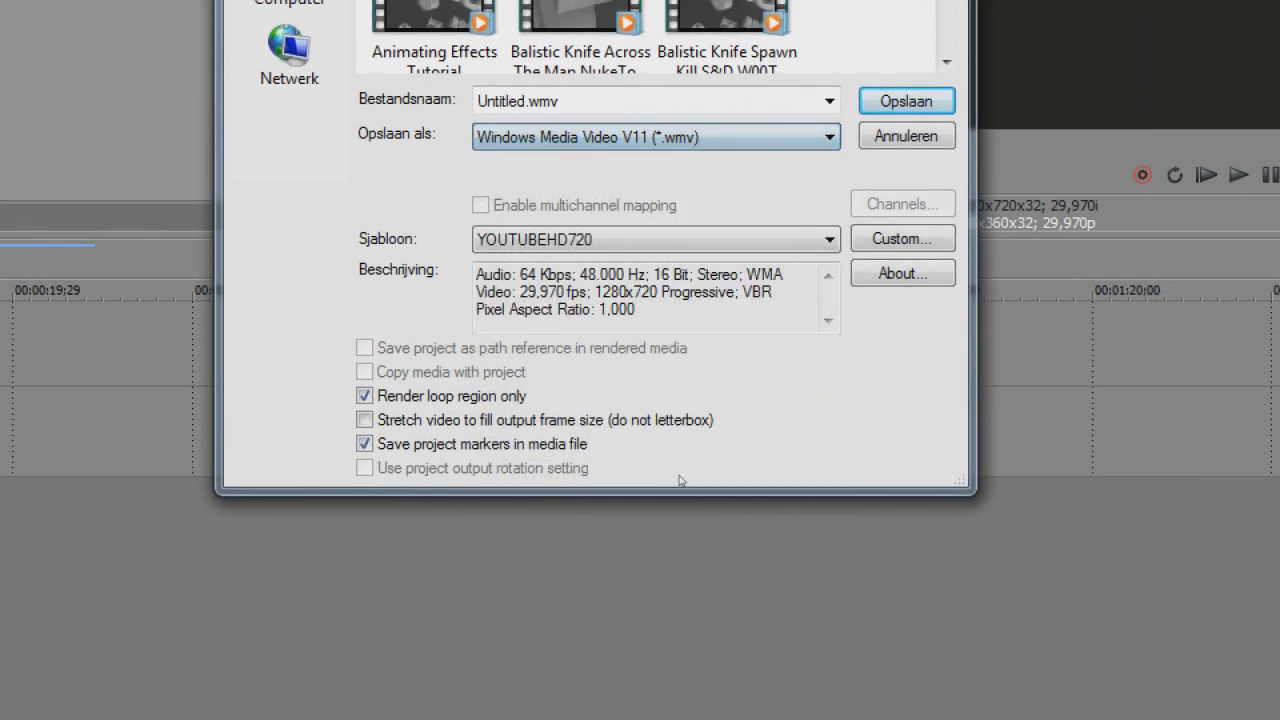
{"action": "left_click", "coordinate": [655, 239]}
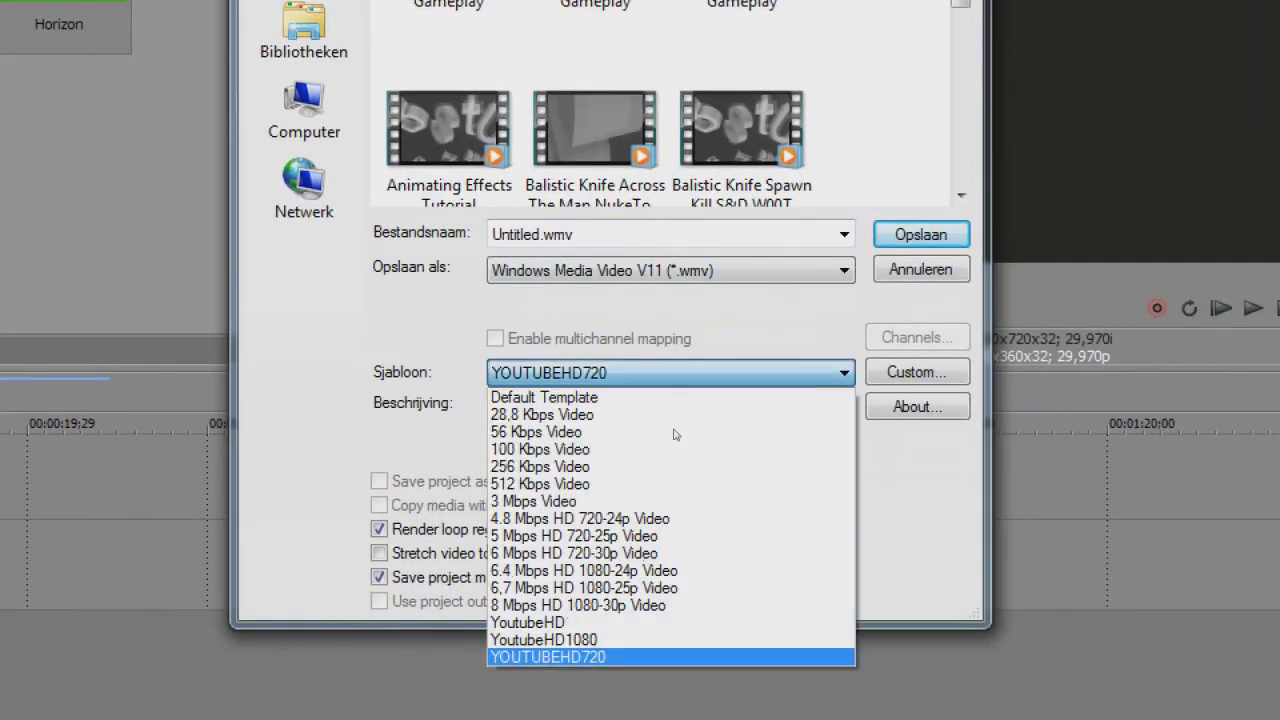
{"action": "left_click", "coordinate": [665, 541]}
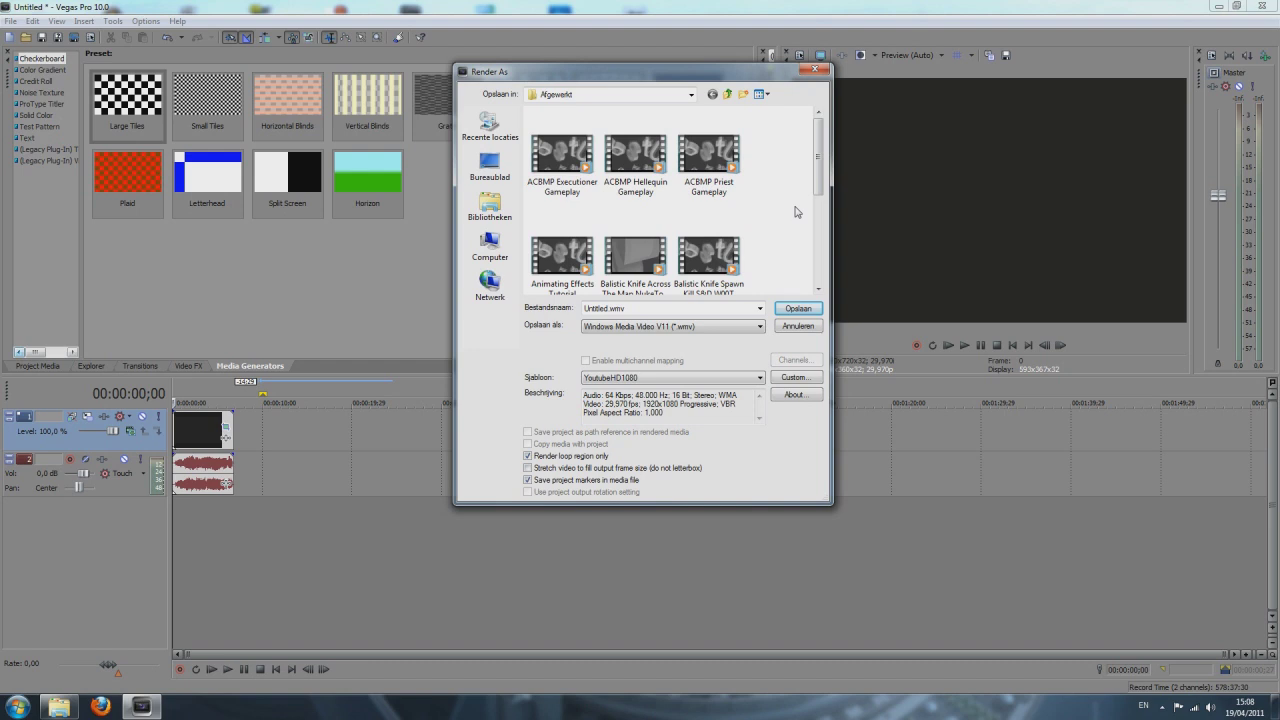
- Cancel the Render As dialog without rendering
{"action": "left_click", "coordinate": [814, 331]}
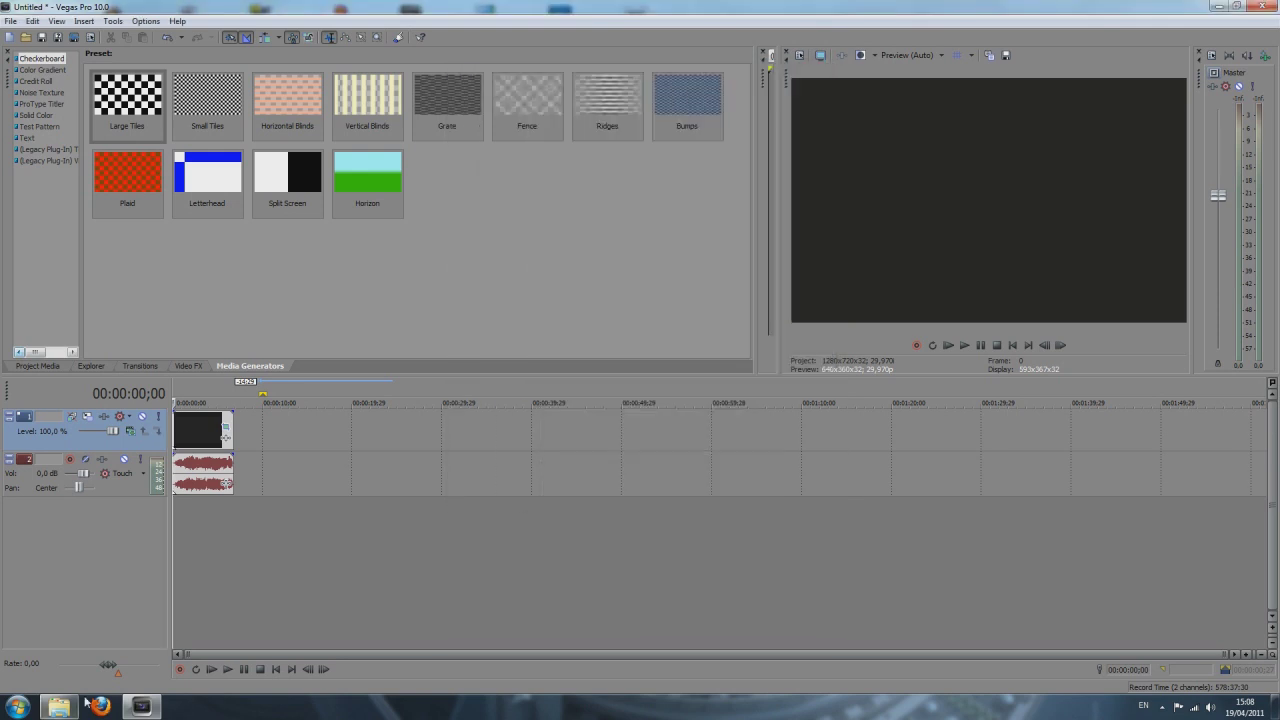